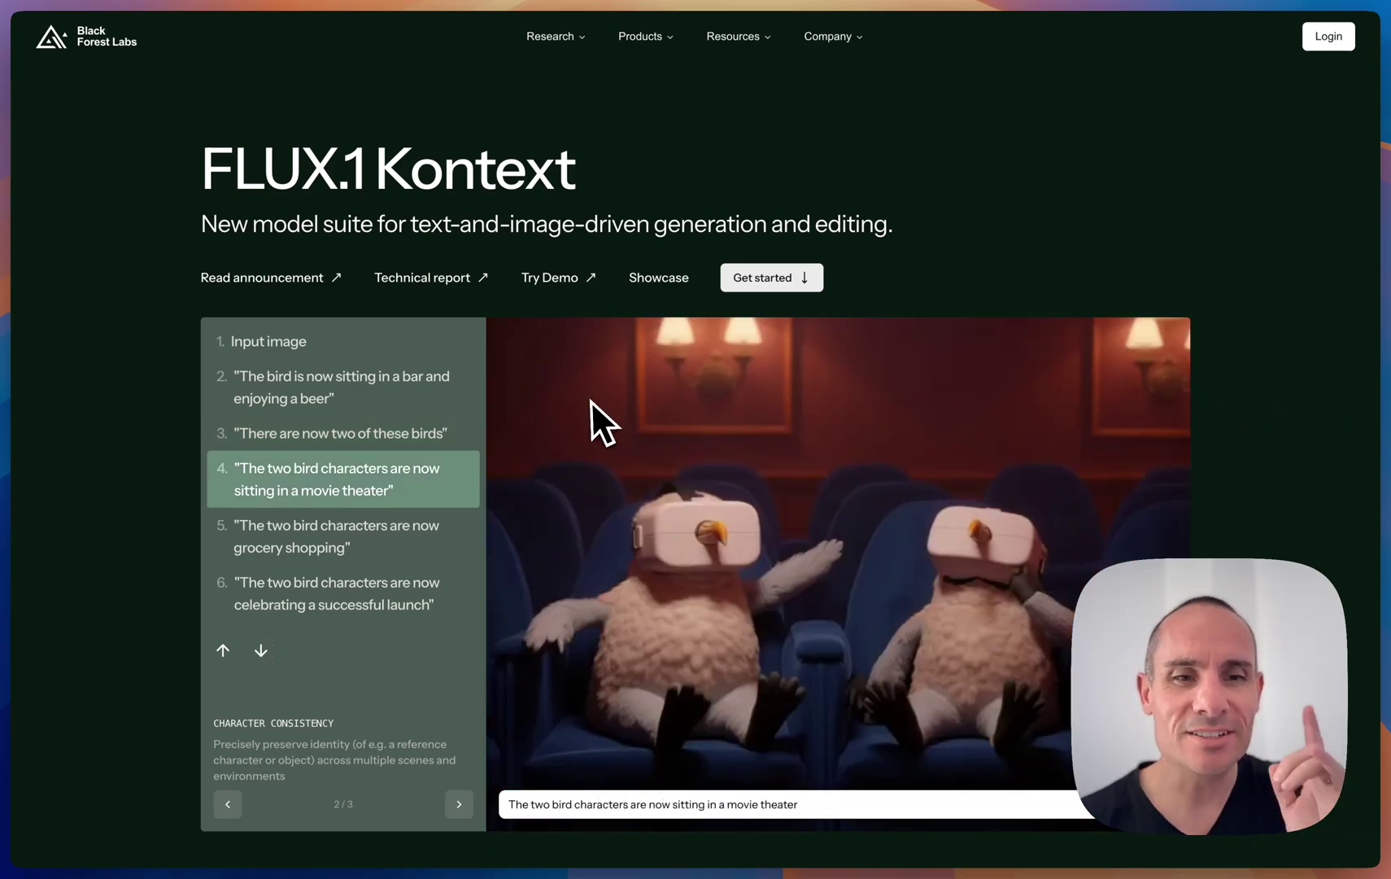
- Browse the FLUX.1 Kontext examples: the launch celebration, contextual understanding and face-object removal
{"action": "left_click", "coordinate": [439, 590]}
{"action": "left_click", "coordinate": [227, 804]}
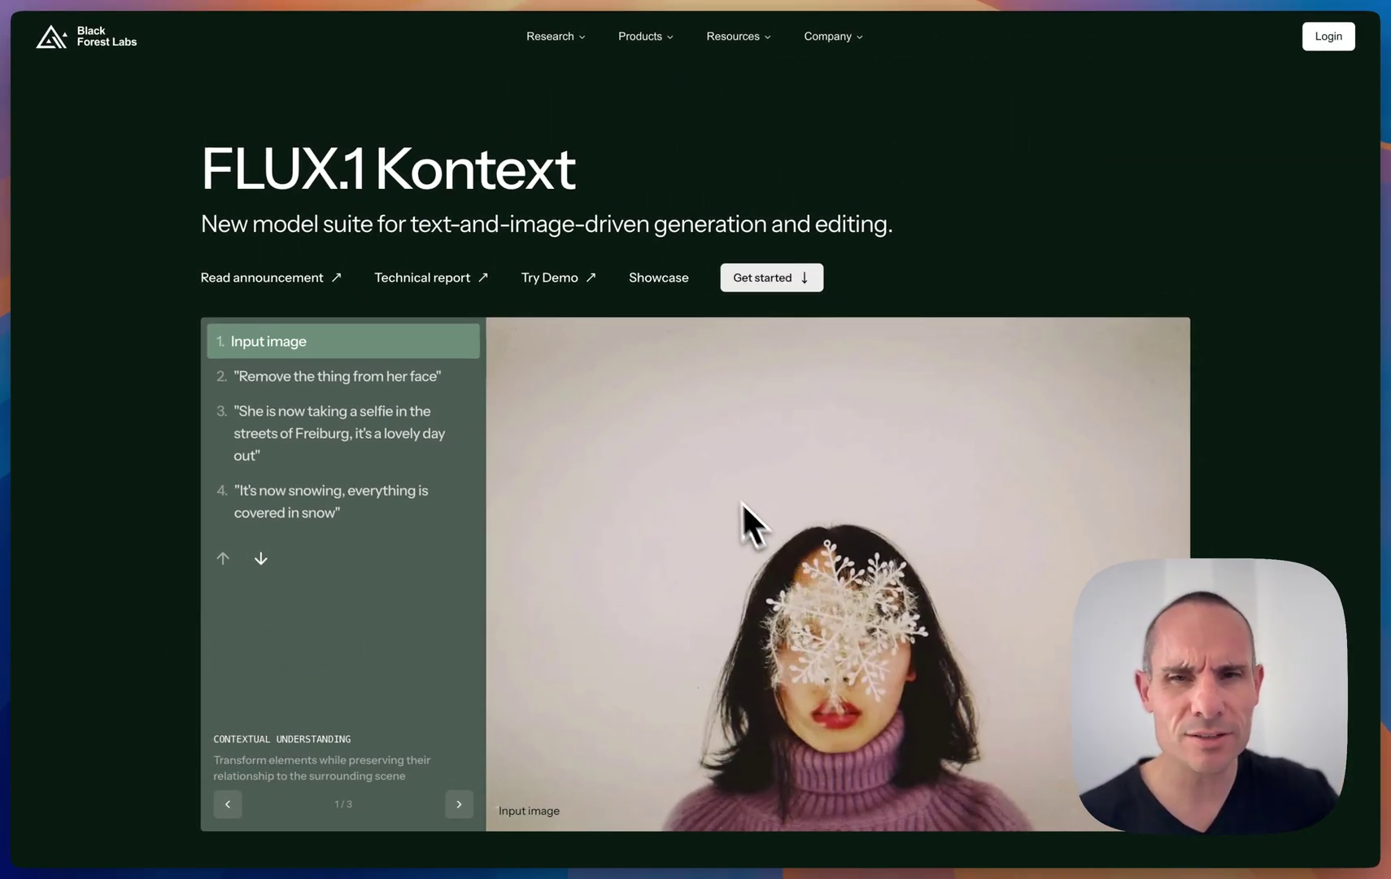
{"action": "left_click", "coordinate": [382, 368]}
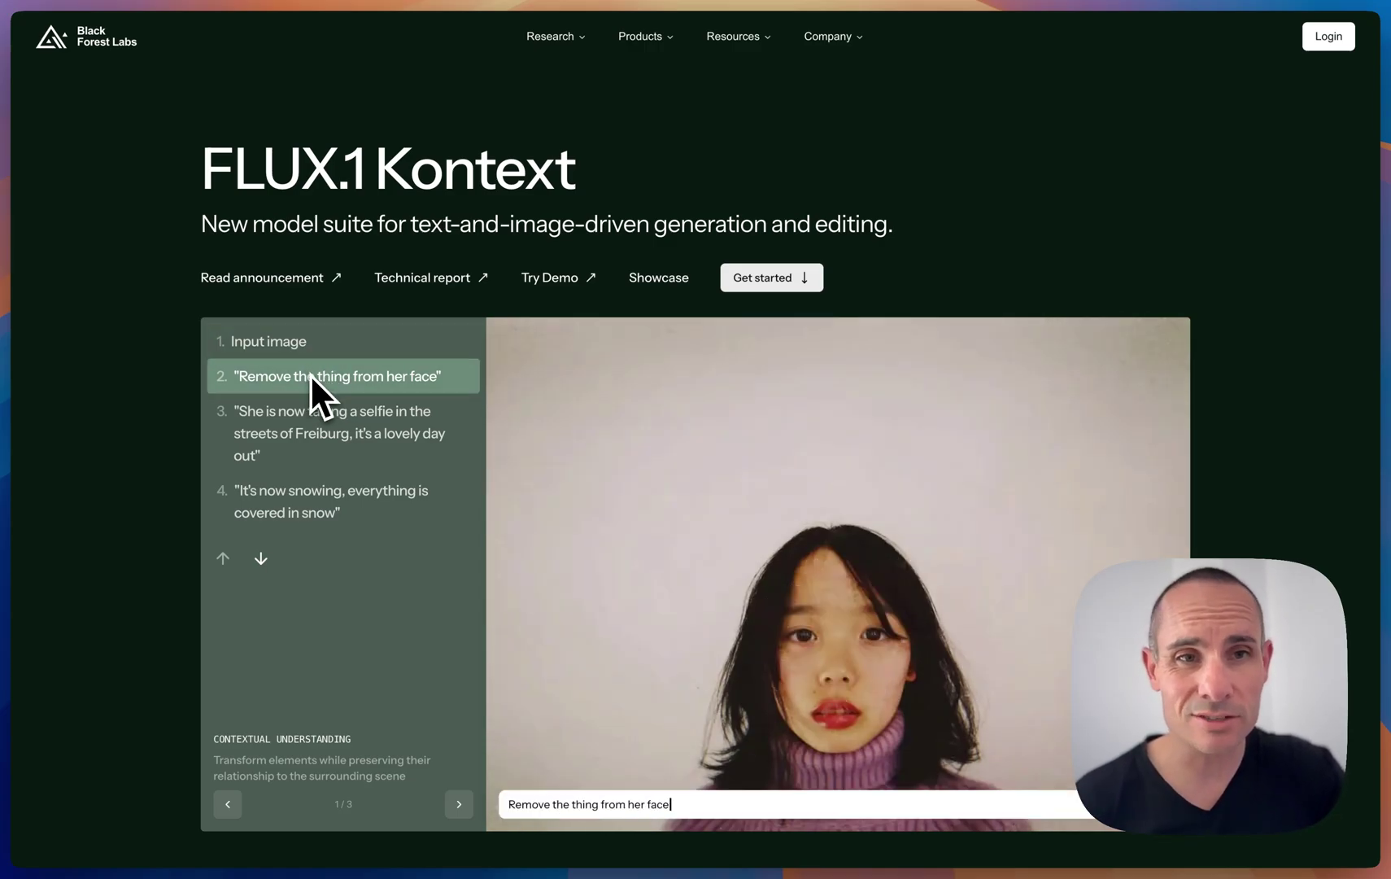
{"action": "mouse_move", "coordinate": [318, 409]}
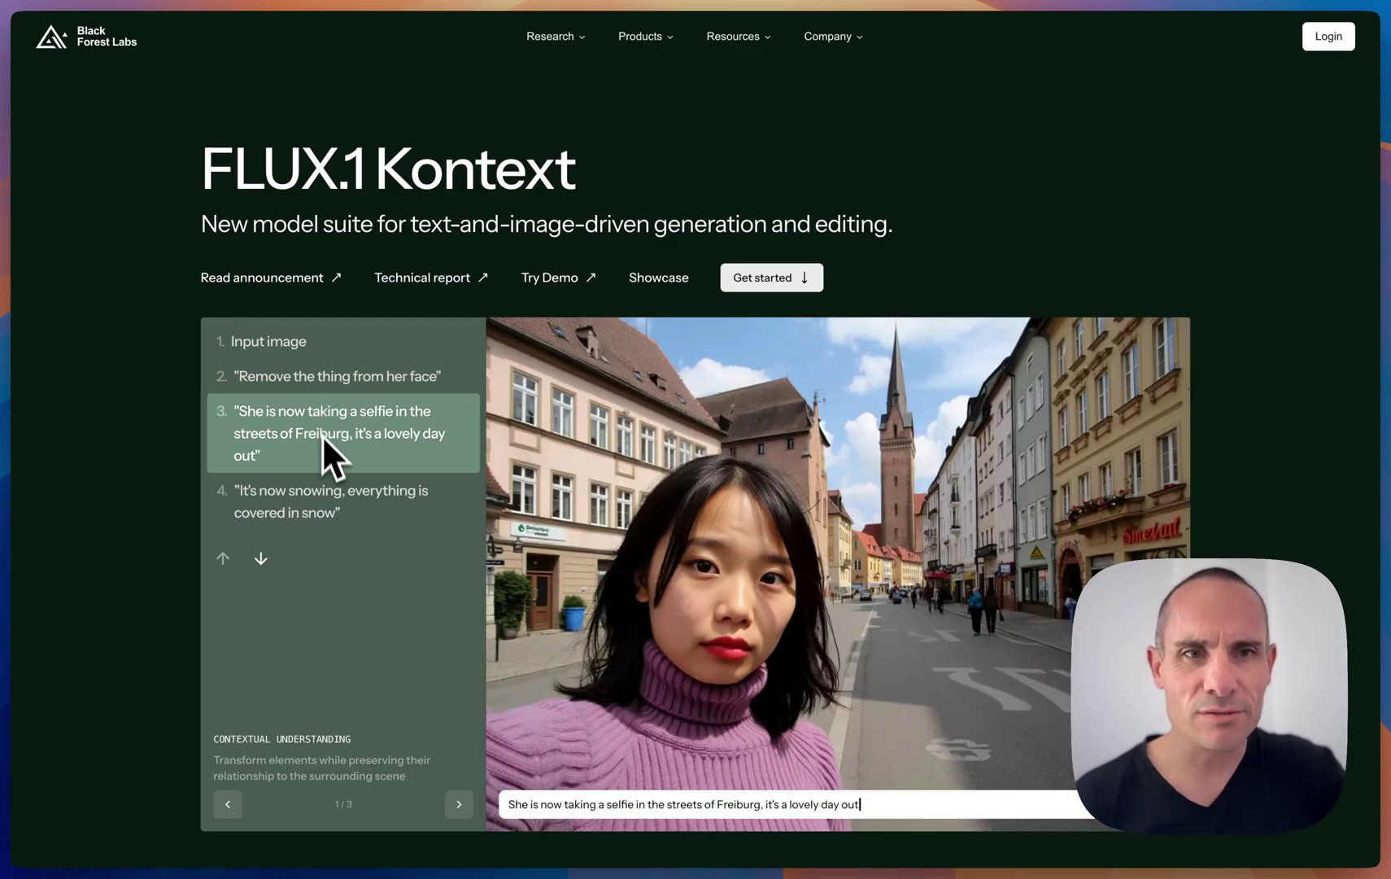
{"action": "mouse_move", "coordinate": [321, 486]}
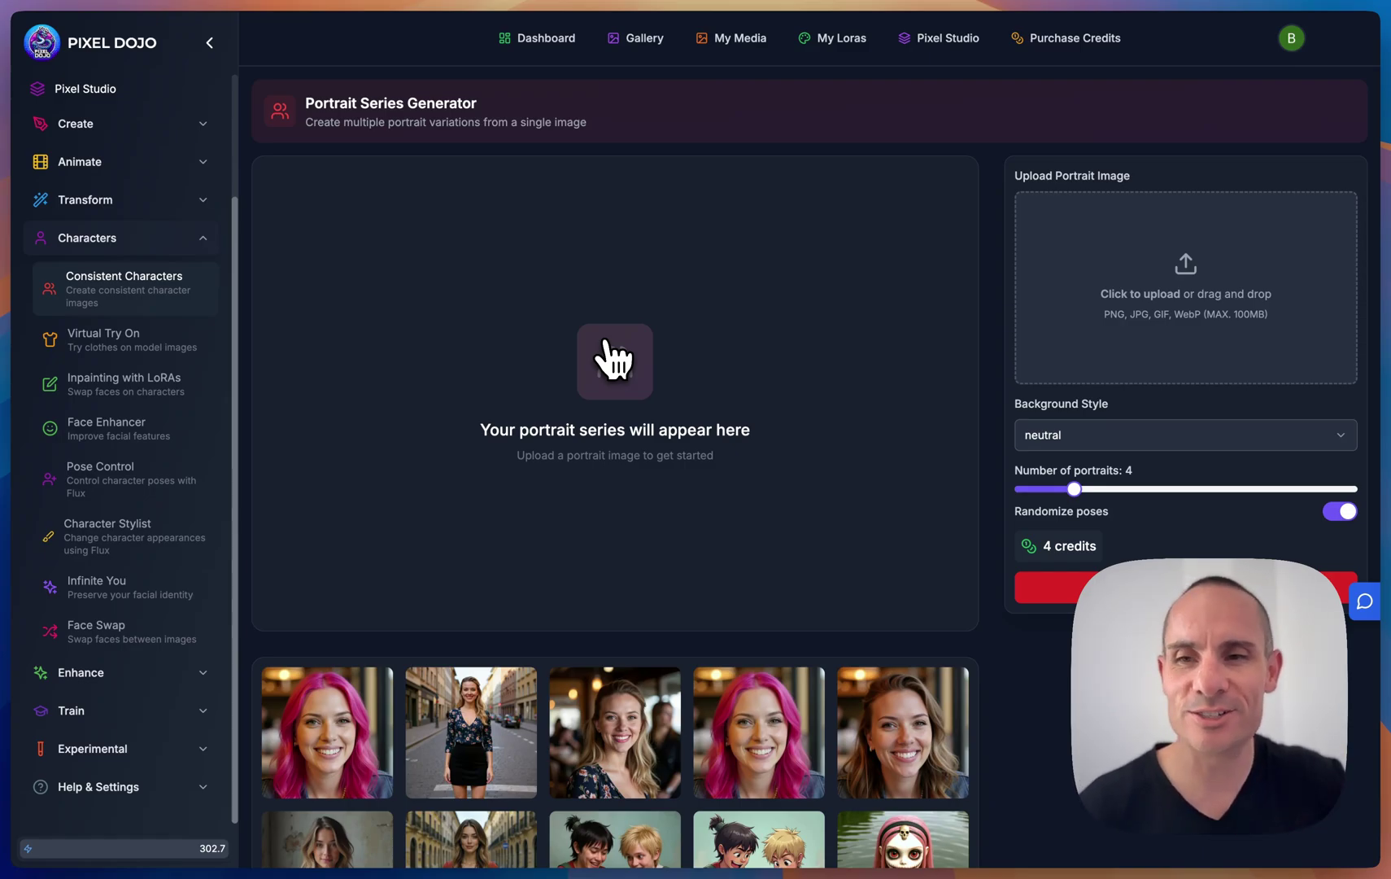
- Page through the saved-image gallery and load the pink-haired painted portrait as the source image
{"action": "scroll", "coordinate": [723, 492], "scroll_direction": "down", "scroll_amount": 3}
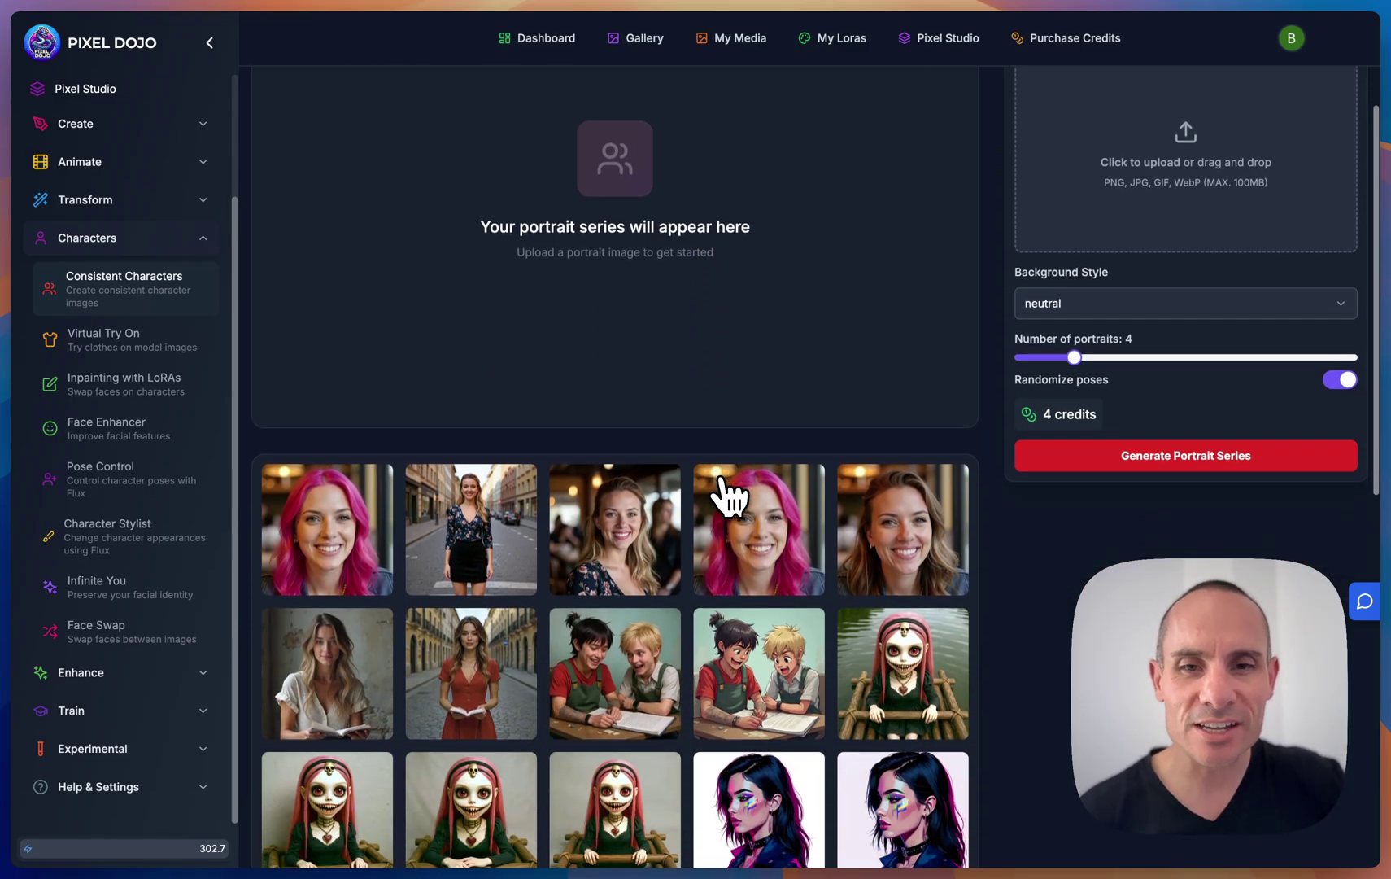
{"action": "scroll", "coordinate": [726, 495], "scroll_direction": "down", "scroll_amount": 10}
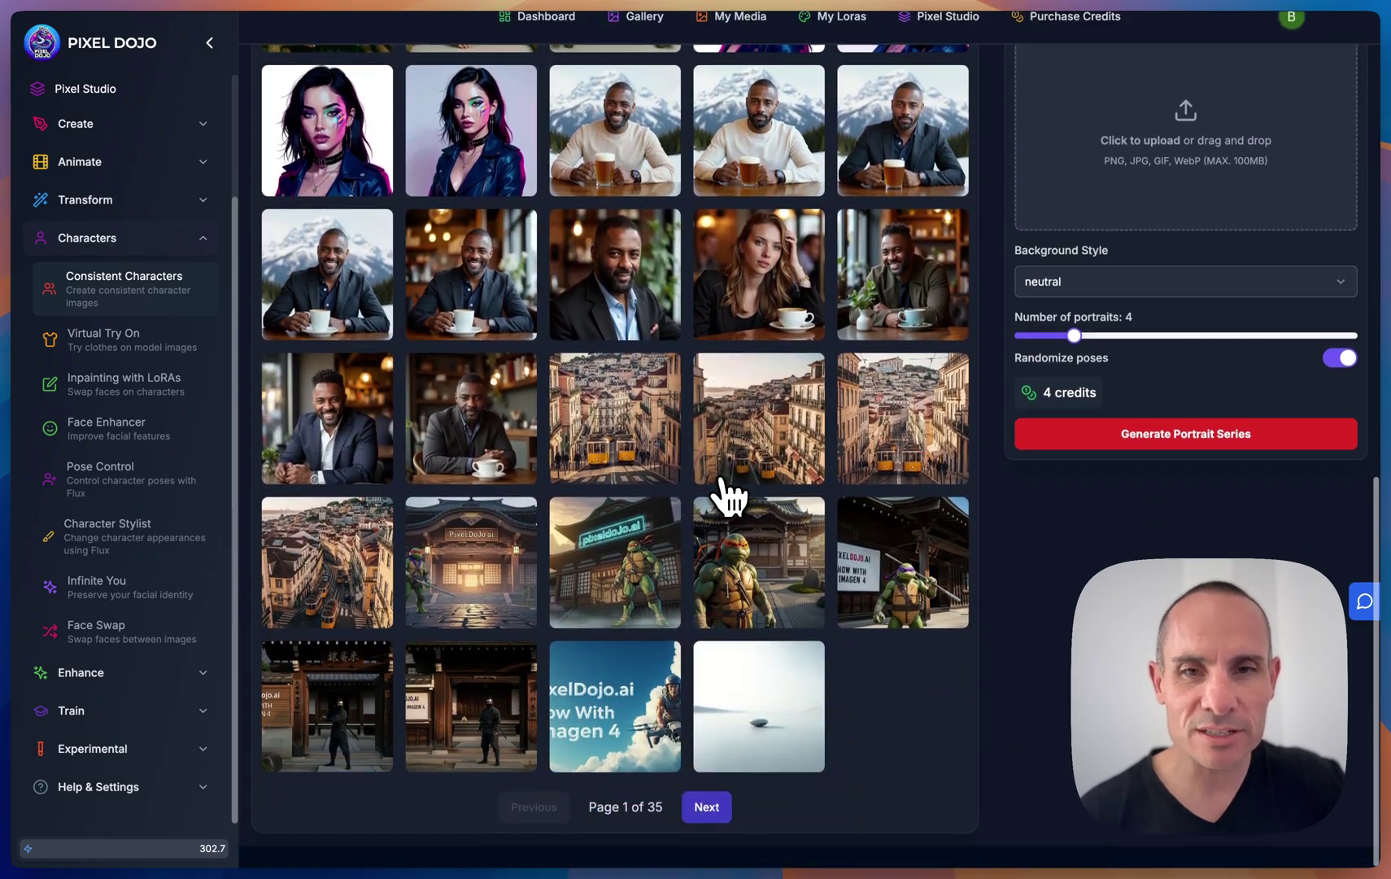
{"action": "left_click", "coordinate": [706, 807]}
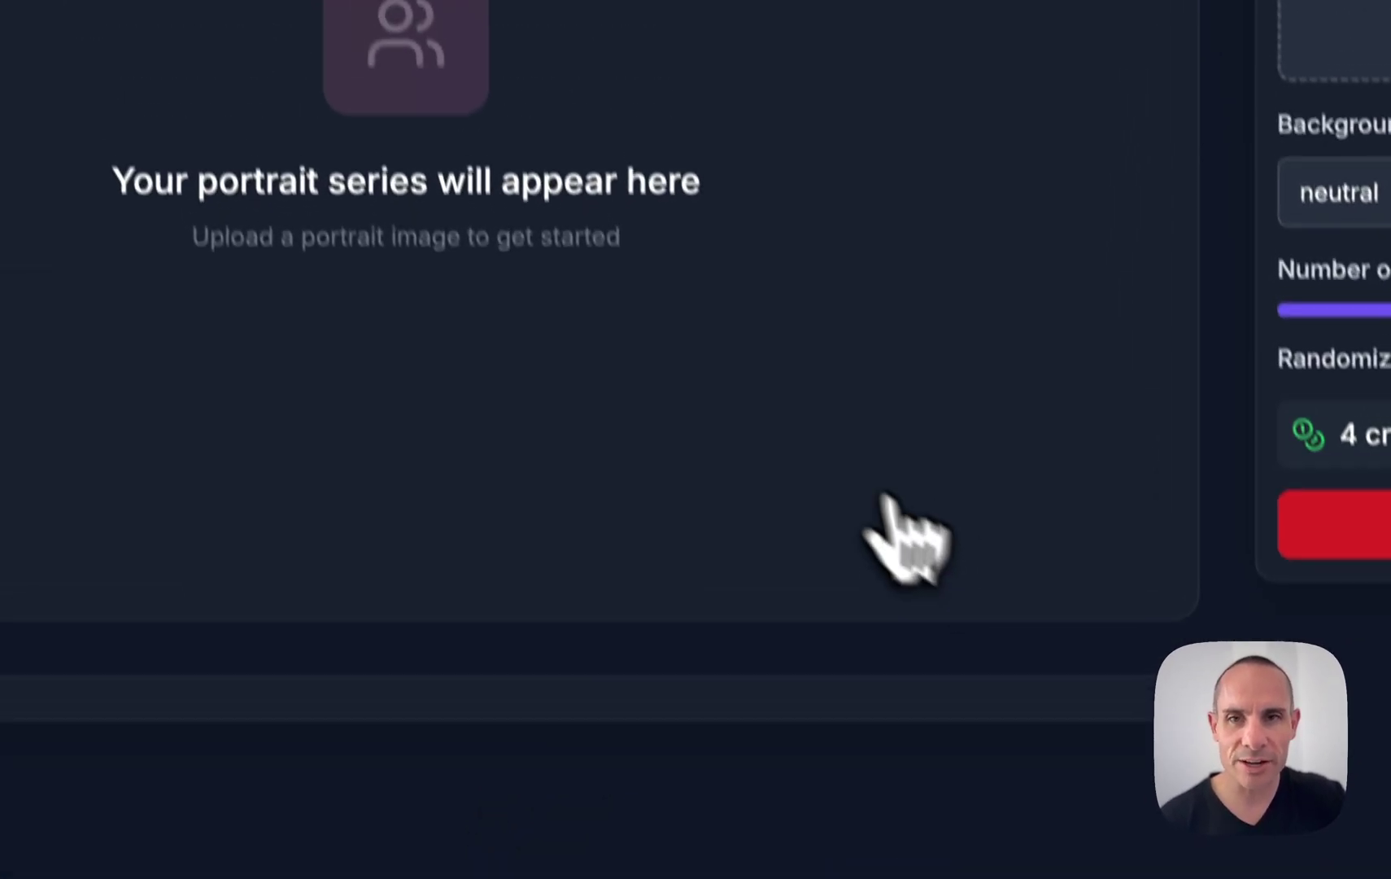
{"action": "scroll", "coordinate": [799, 441], "scroll_direction": "down", "scroll_amount": 2}
{"action": "scroll", "coordinate": [803, 441], "scroll_direction": "up", "scroll_amount": 5}
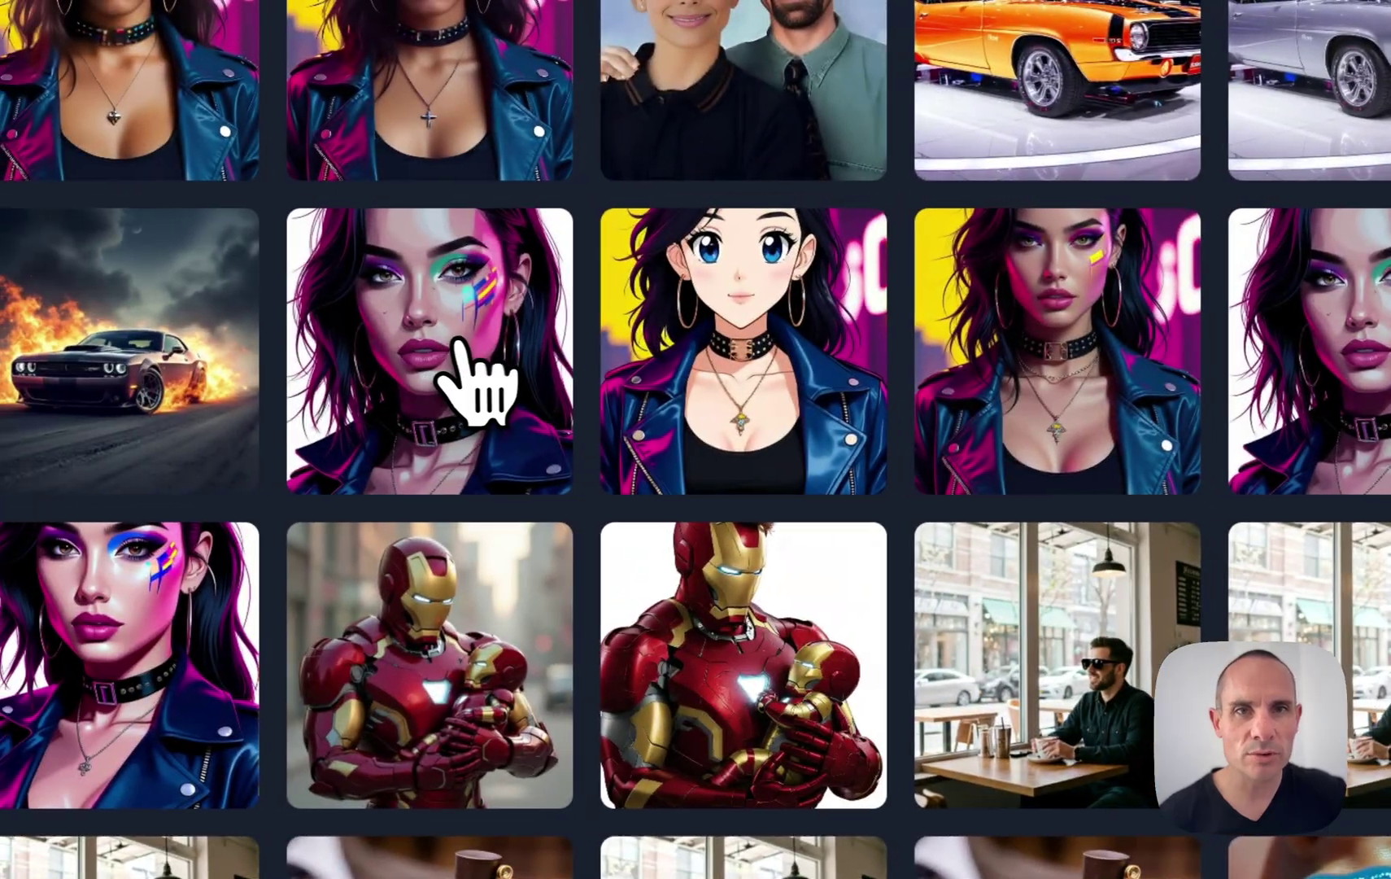
{"action": "left_click", "coordinate": [244, 350]}
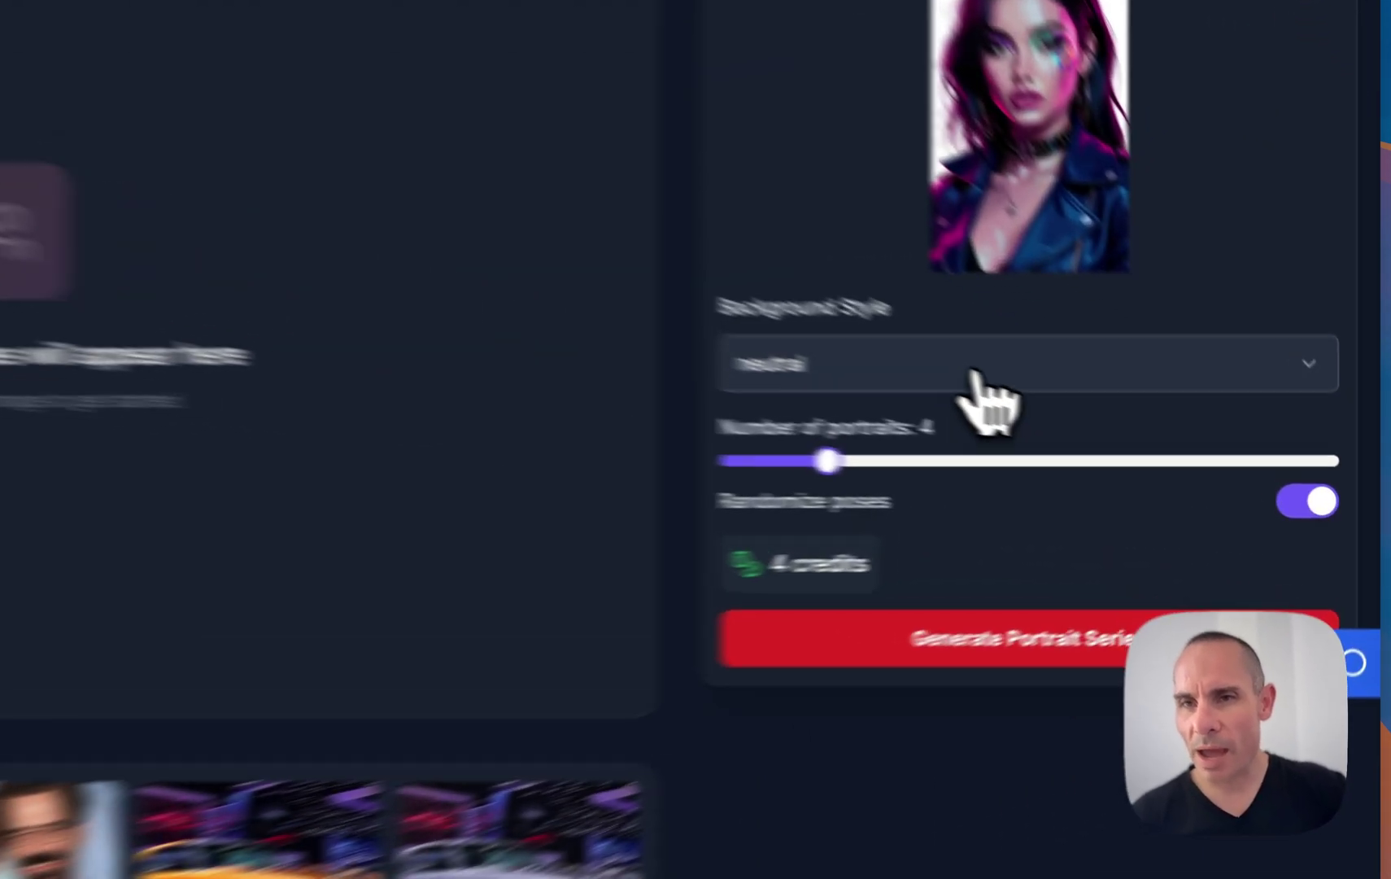
- Keep the neutral background, set the number of portraits to 8, and generate the series
{"action": "left_click", "coordinate": [975, 373]}
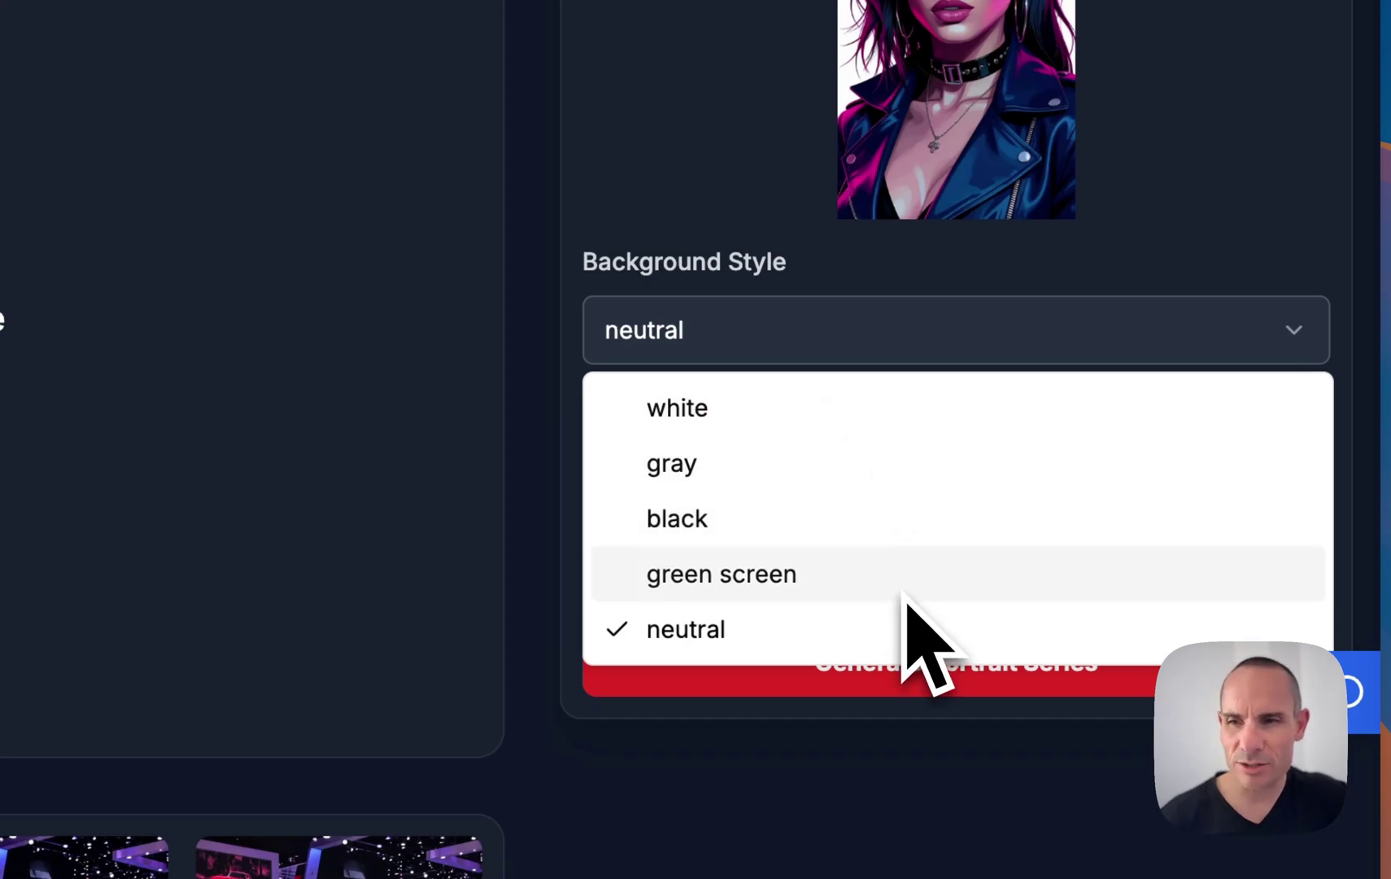
{"action": "left_click", "coordinate": [1248, 183]}
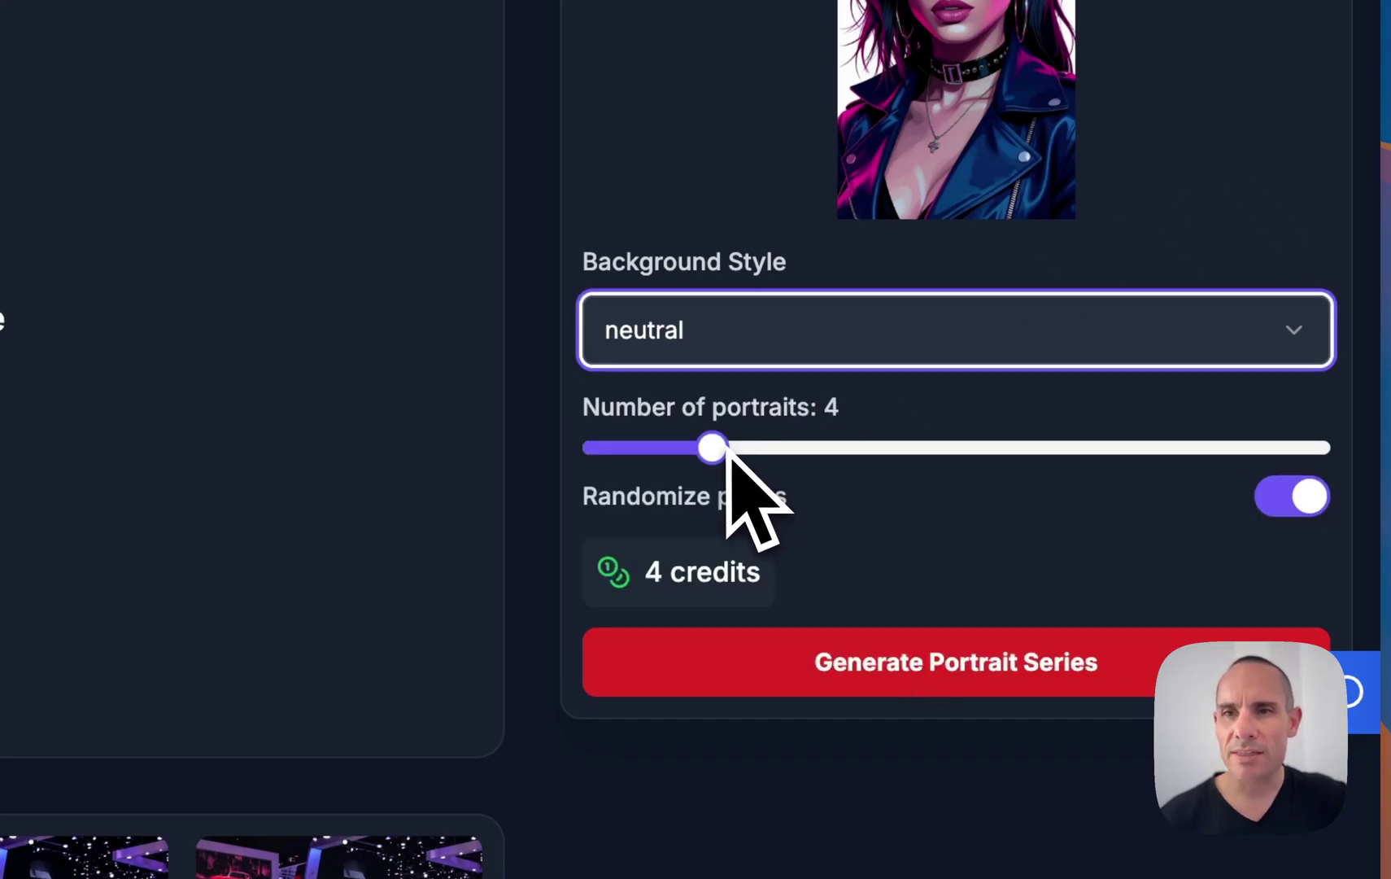
{"action": "left_click_drag", "start_coordinate": [724, 454], "coordinate": [861, 457]}
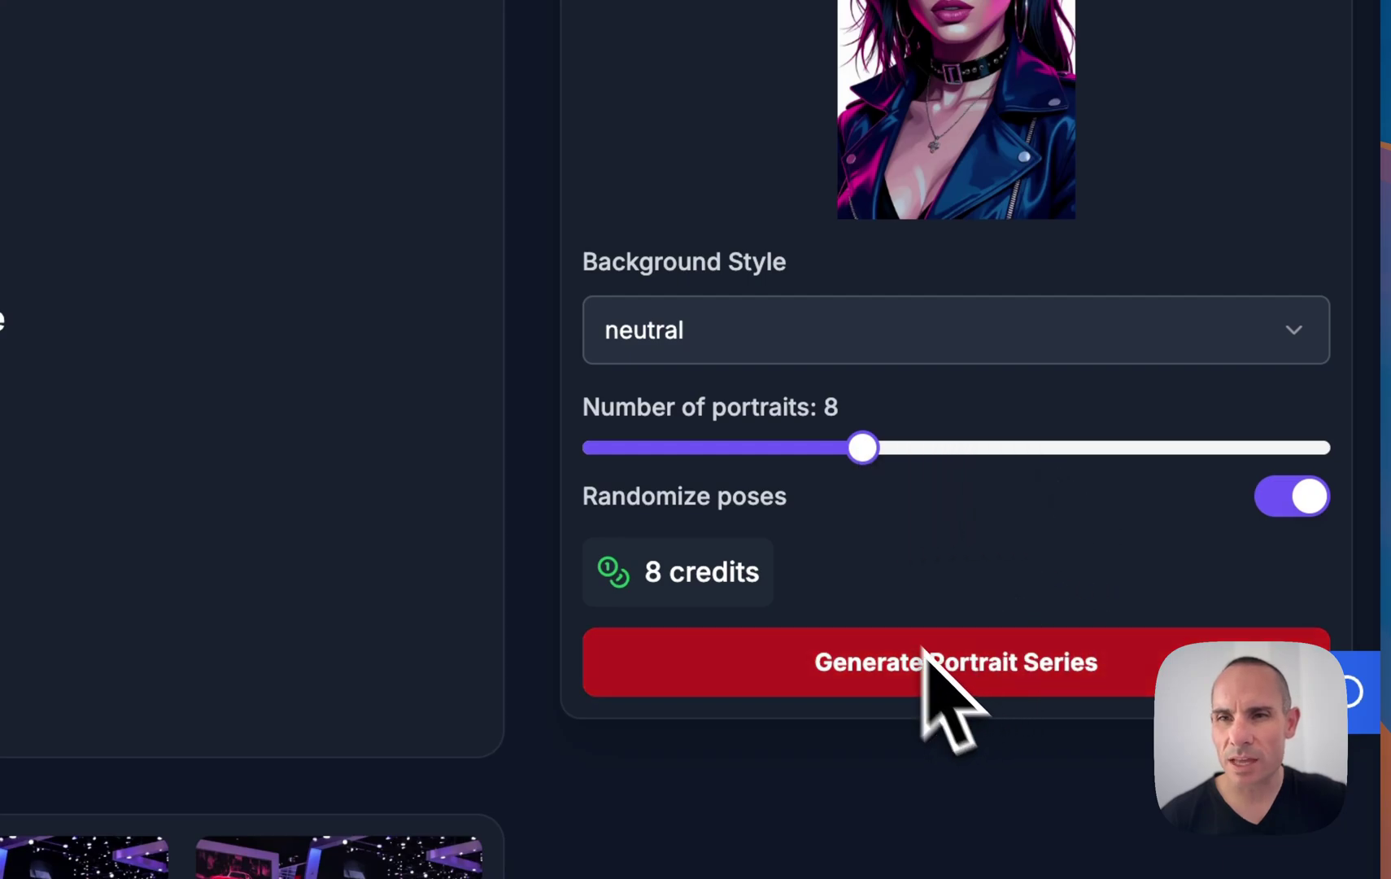
{"action": "left_click", "coordinate": [968, 665]}
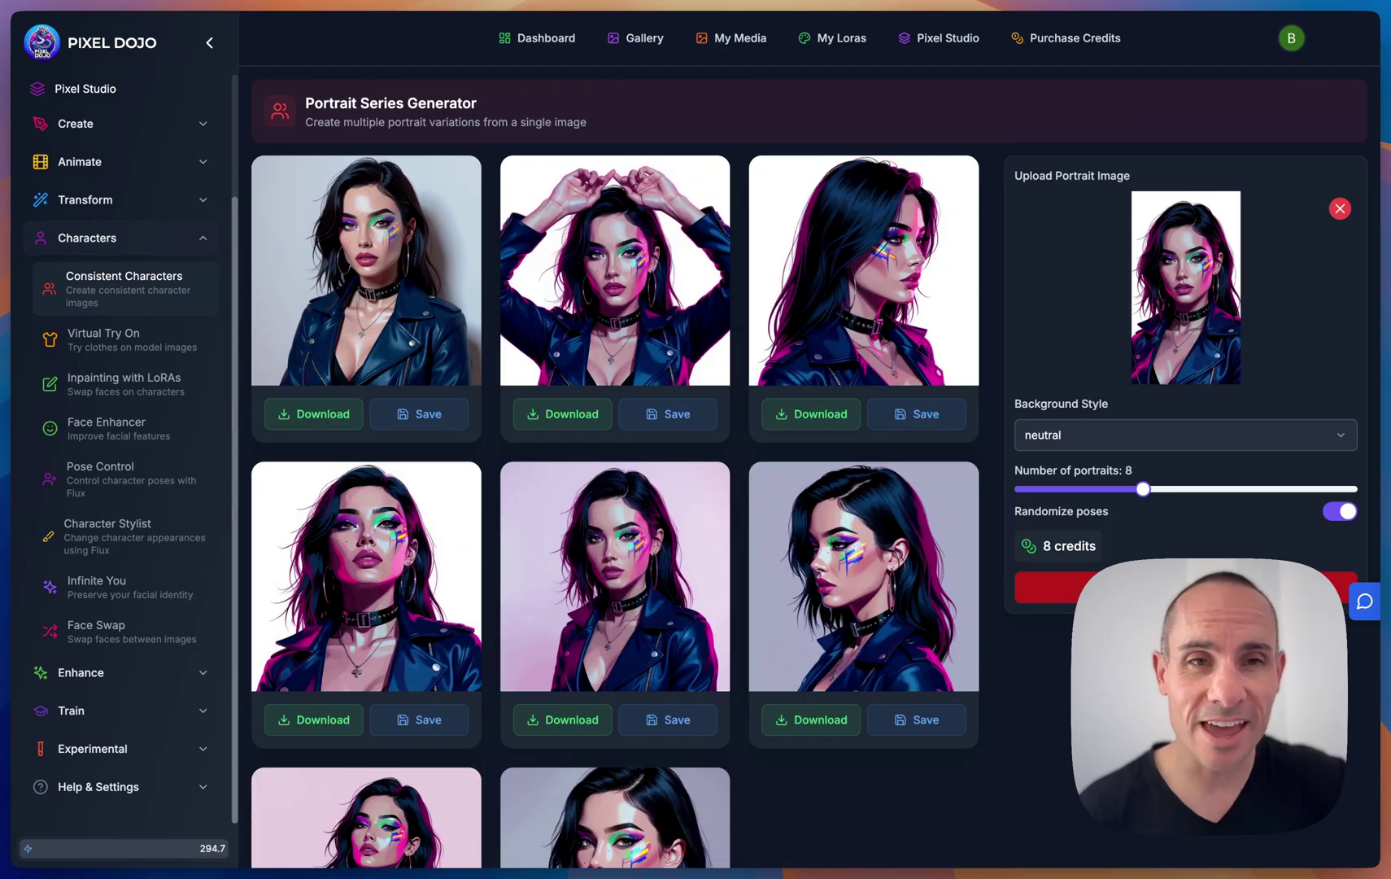
- Scroll through the eight generated portraits of the character
{"action": "scroll", "coordinate": [931, 521], "scroll_direction": "down", "scroll_amount": 2}
{"action": "scroll", "coordinate": [932, 520], "scroll_direction": "down", "scroll_amount": 2}
{"action": "scroll", "coordinate": [932, 520], "scroll_direction": "up", "scroll_amount": 3}
{"action": "left_click", "coordinate": [931, 520]}
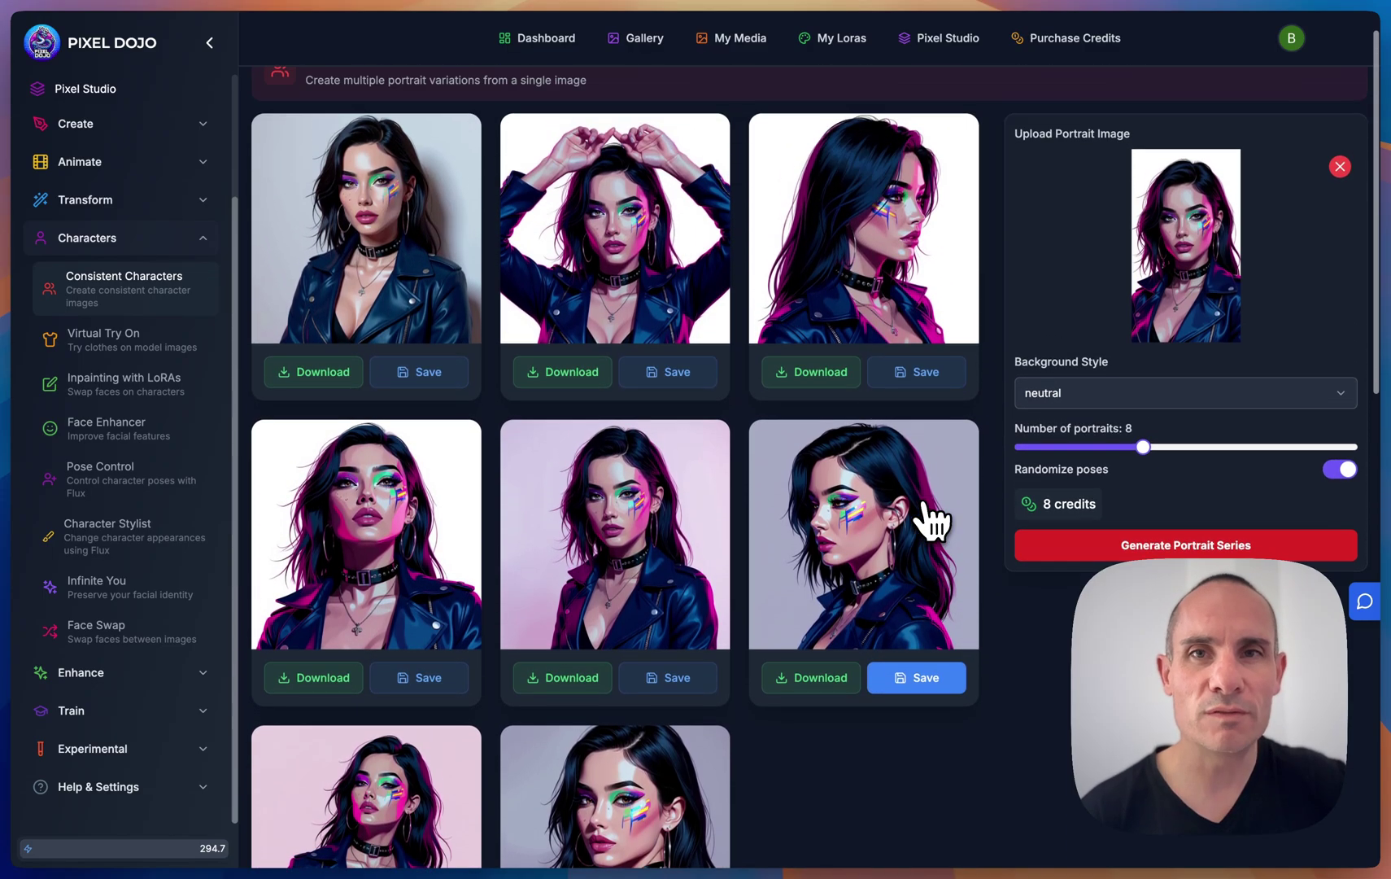
{"action": "scroll", "coordinate": [931, 520], "scroll_direction": "down", "scroll_amount": 2}
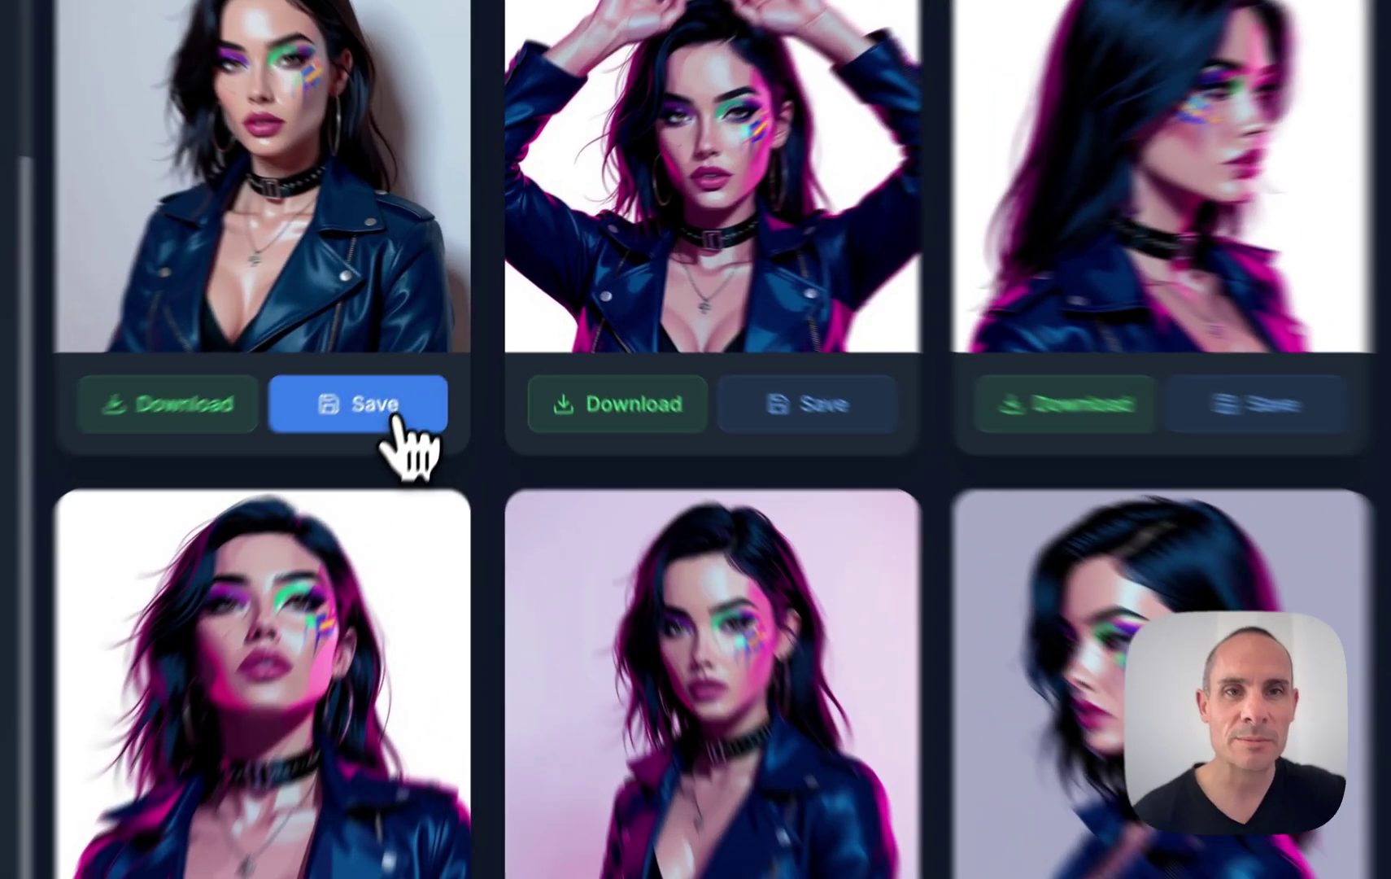
- Save each of the eight portraits to the media library
{"action": "left_click", "coordinate": [431, 340]}
{"action": "left_click", "coordinate": [666, 343]}
{"action": "left_click", "coordinate": [1367, 439]}
{"action": "left_click", "coordinate": [842, 804]}
{"action": "left_click", "coordinate": [614, 444]}
{"action": "left_click", "coordinate": [45, 425]}
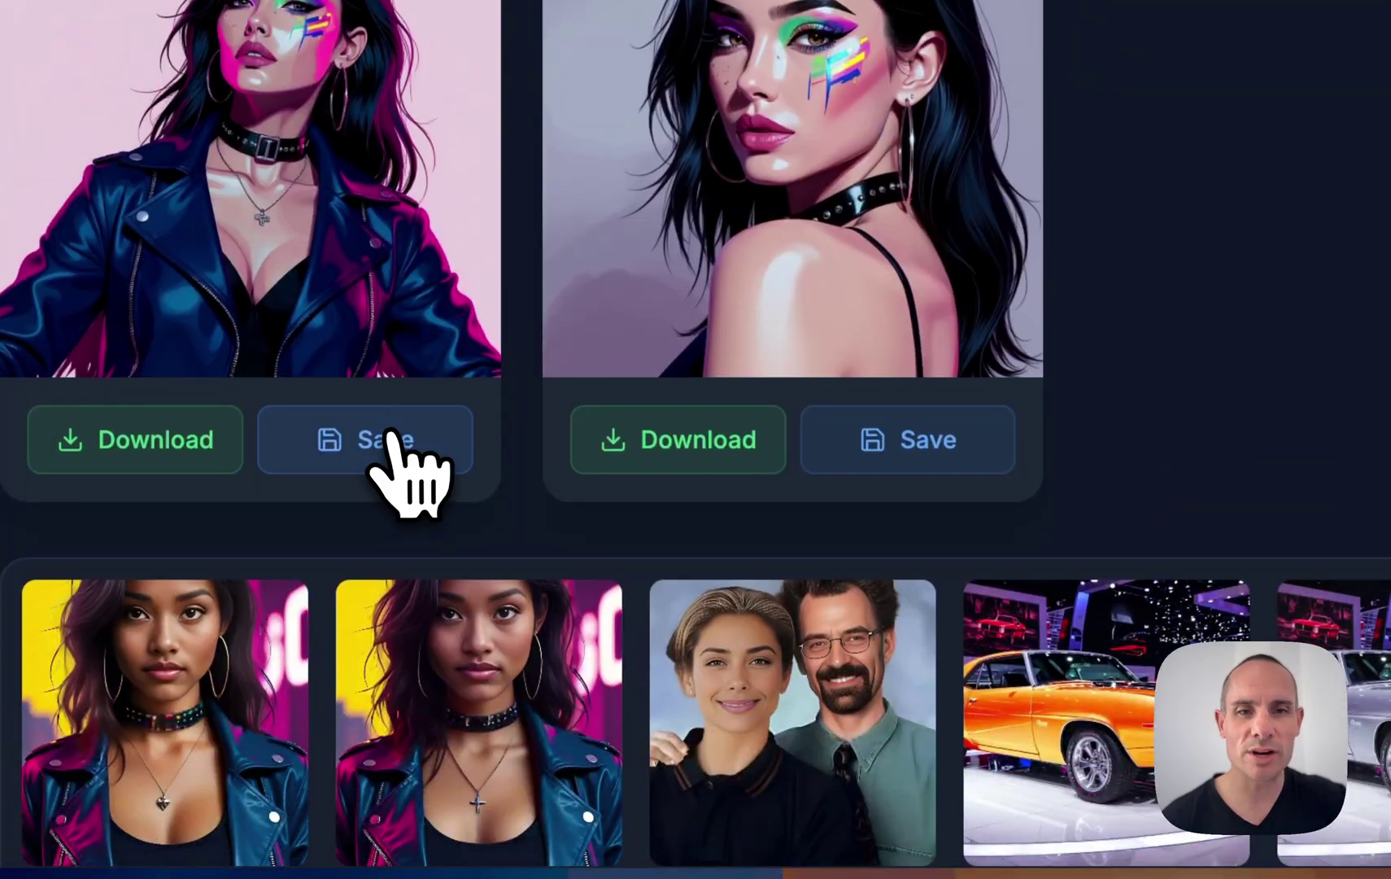
{"action": "left_click", "coordinate": [389, 444]}
{"action": "left_click", "coordinate": [959, 486]}
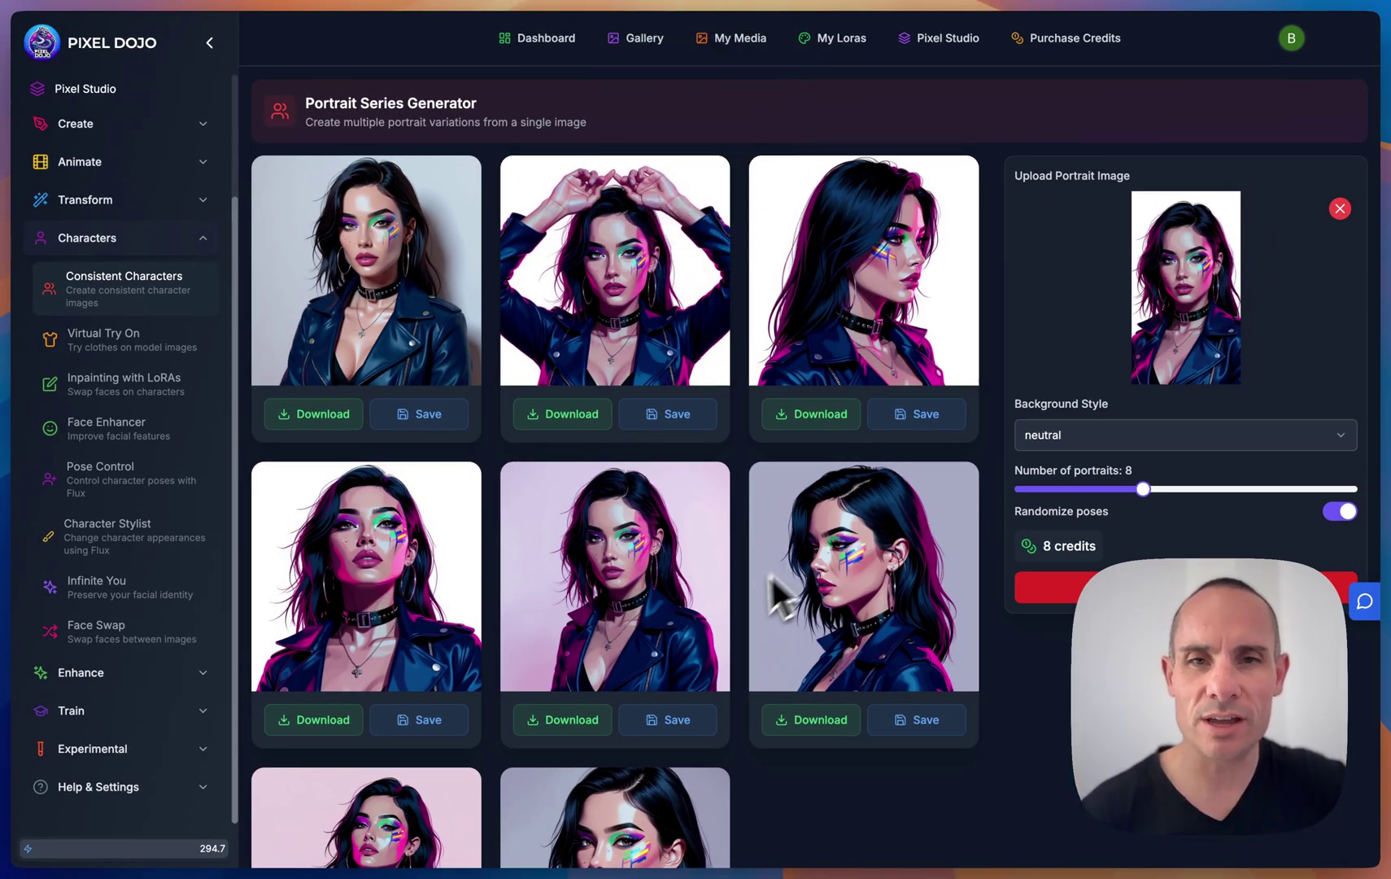
{"action": "scroll", "coordinate": [734, 600], "scroll_direction": "down", "scroll_amount": 1}
{"action": "scroll", "coordinate": [733, 600], "scroll_direction": "down", "scroll_amount": 10}
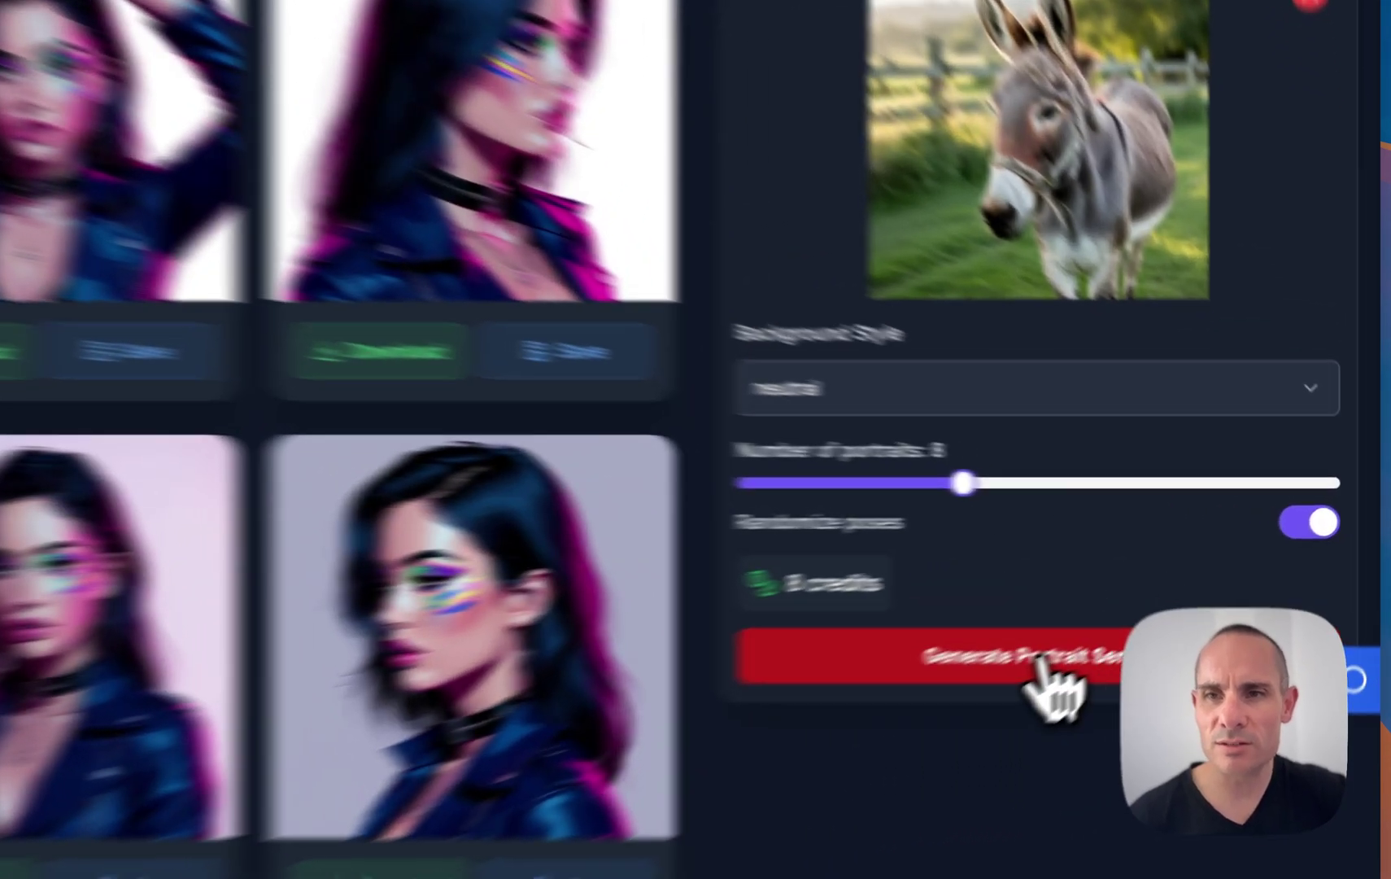
- Generate the donkey-by-the-fence portrait series and scroll through the eight results
{"action": "left_click", "coordinate": [1190, 586]}
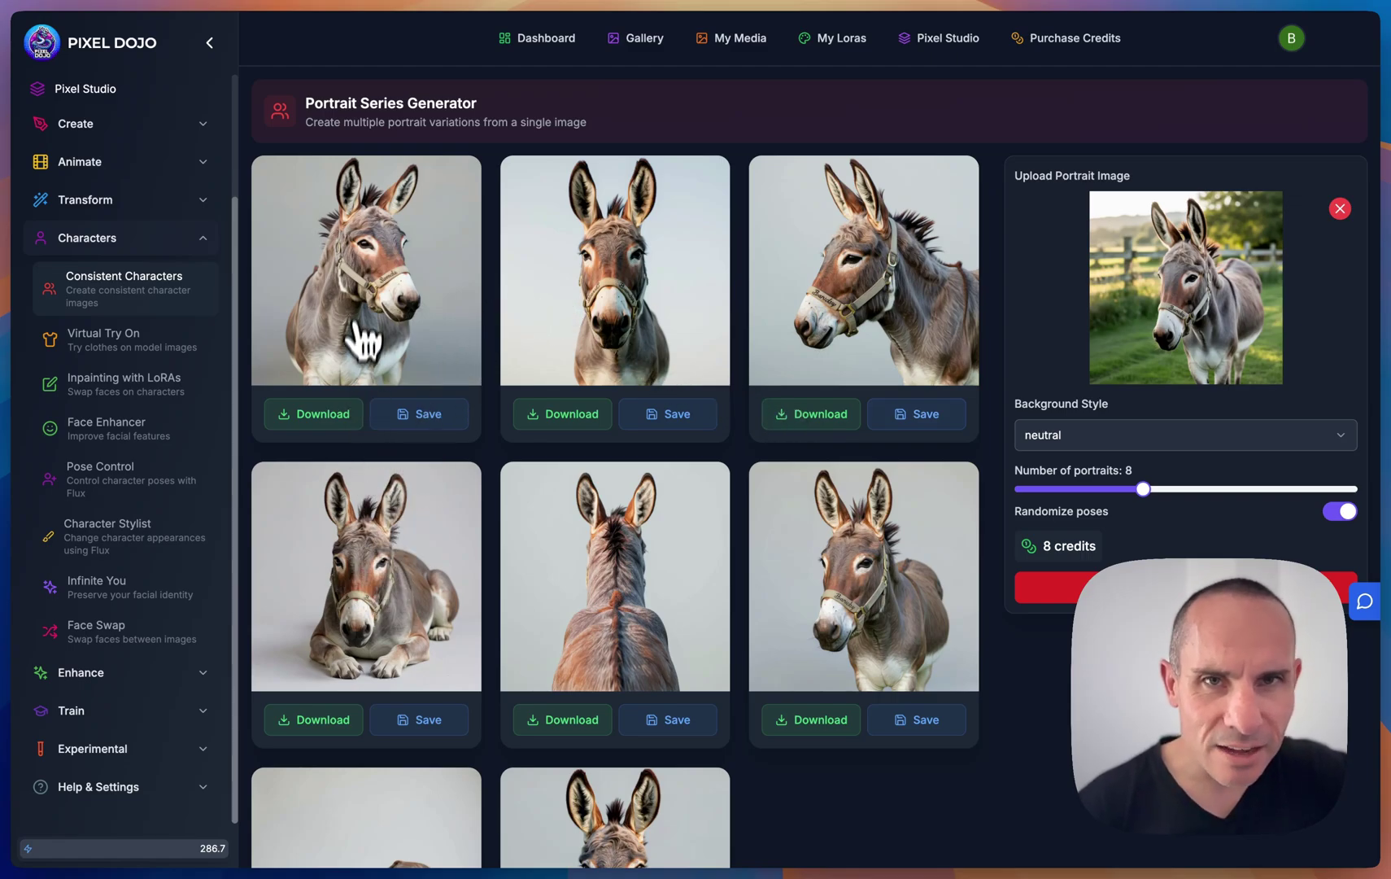
{"action": "scroll", "coordinate": [874, 561], "scroll_direction": "down", "scroll_amount": 5}
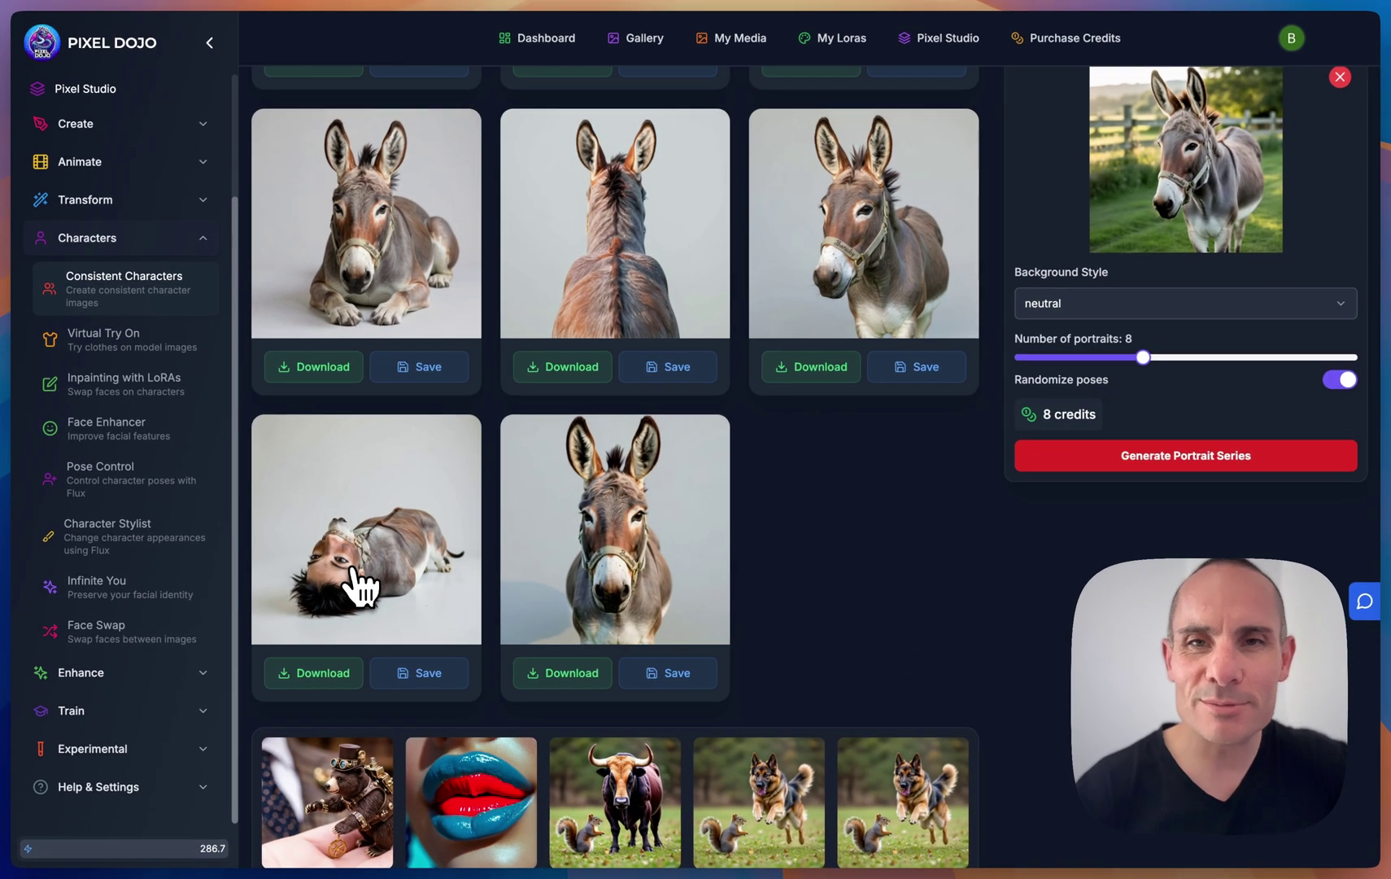
{"action": "scroll", "coordinate": [360, 584], "scroll_direction": "up", "scroll_amount": 4}
{"action": "scroll", "coordinate": [361, 584], "scroll_direction": "up", "scroll_amount": 1}
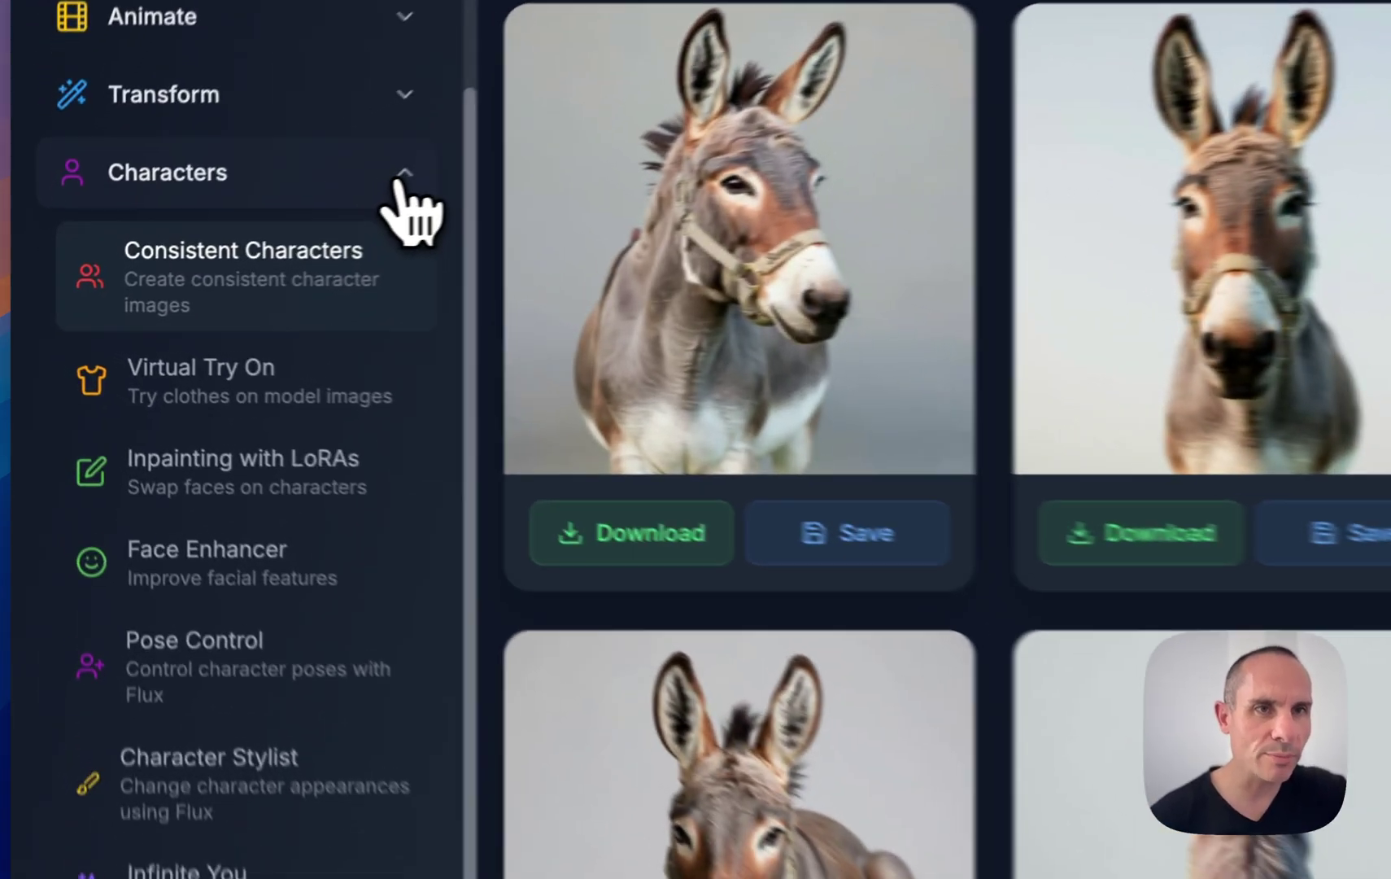
- Collapse the Characters tools and open the FLUX Model Trainer from the Train section
{"action": "left_click", "coordinate": [397, 185]}
{"action": "left_click", "coordinate": [293, 655]}
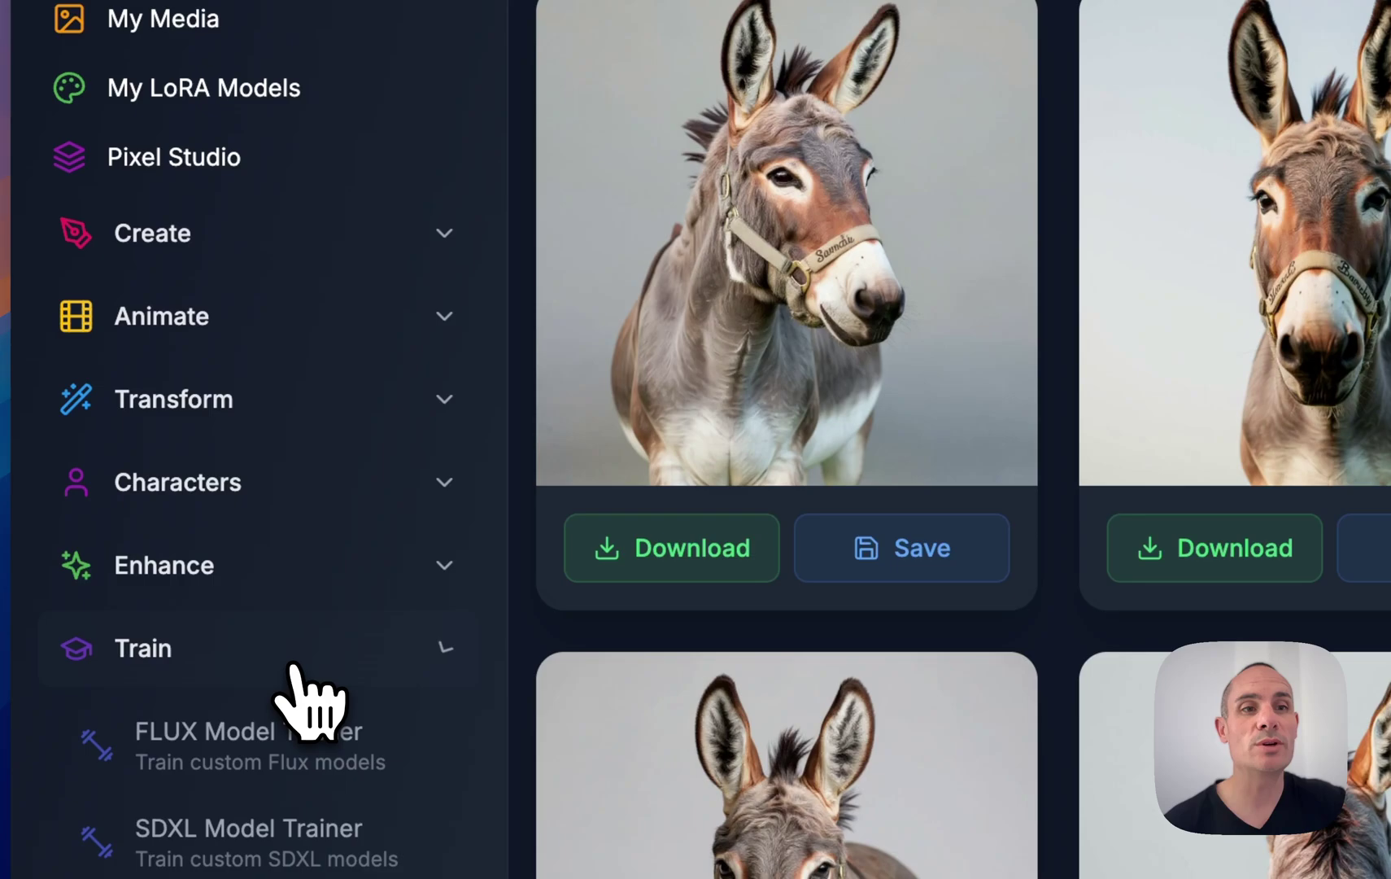
{"action": "scroll", "coordinate": [301, 661], "scroll_direction": "down", "scroll_amount": 3}
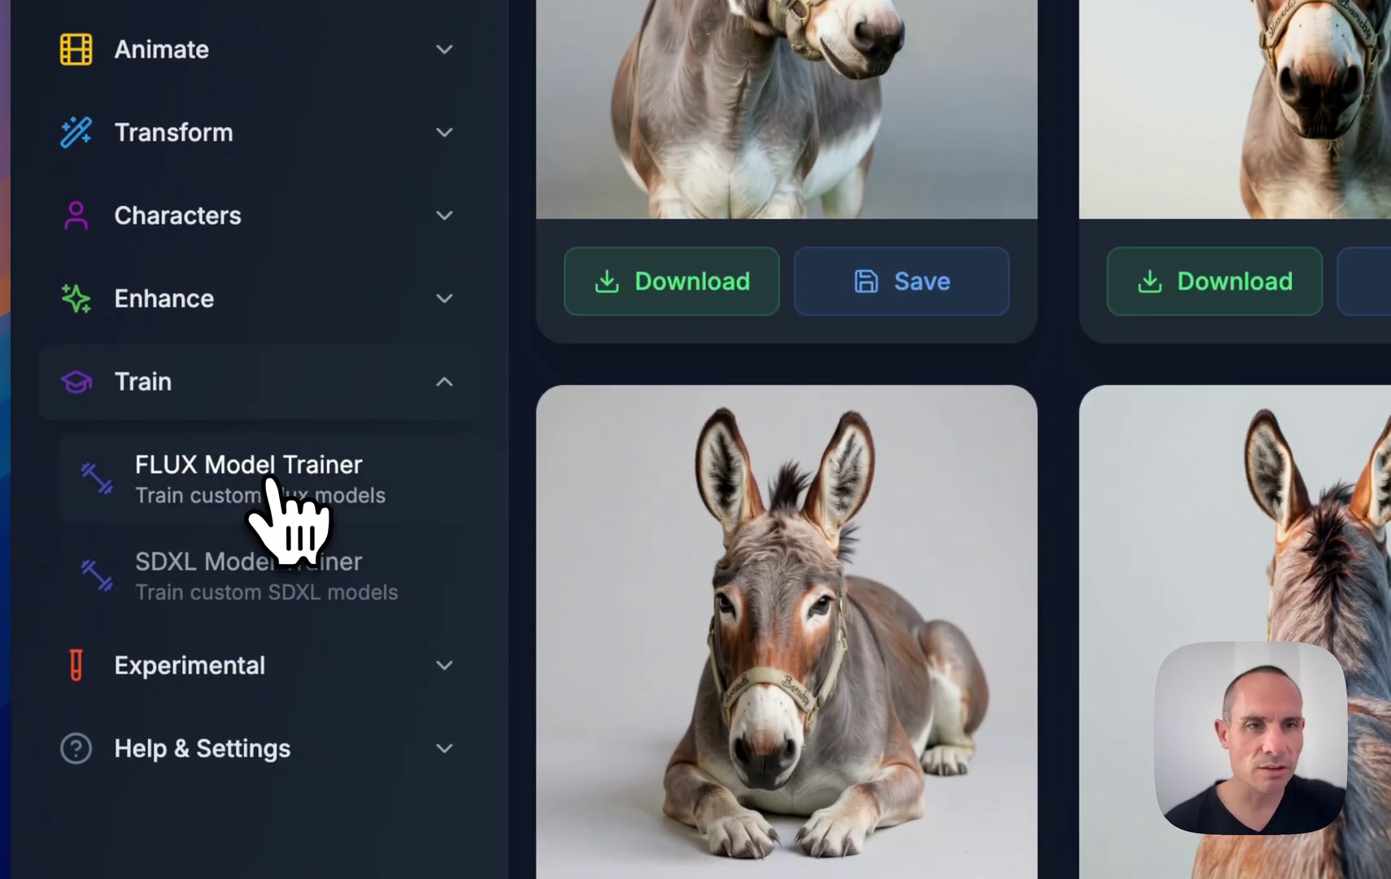
{"action": "left_click", "coordinate": [285, 521]}
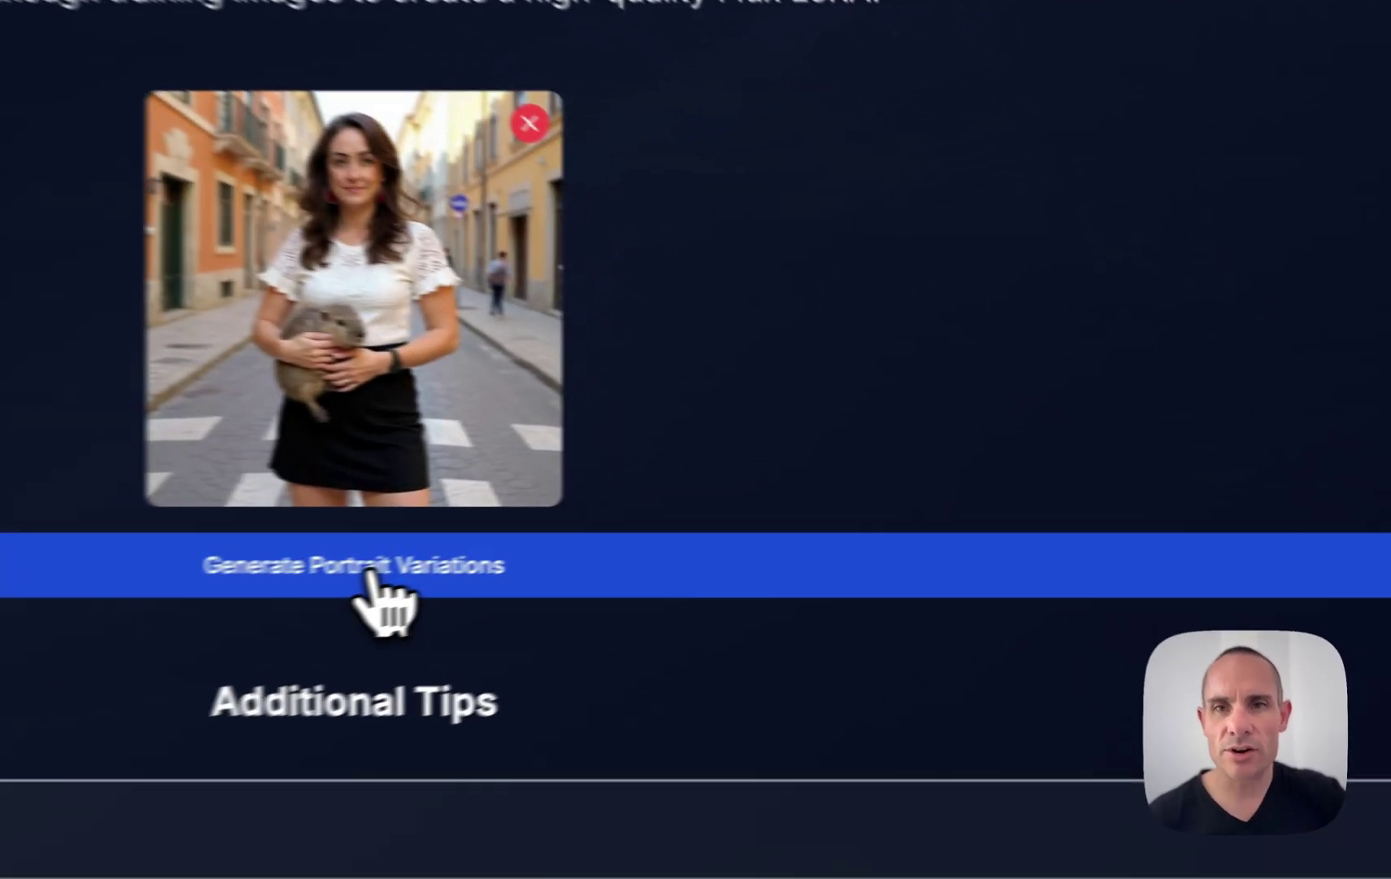
- Generate portrait variations from the street photo and scroll down to 'Continue to Training (12 images ready)'
{"action": "left_click", "coordinate": [818, 499]}
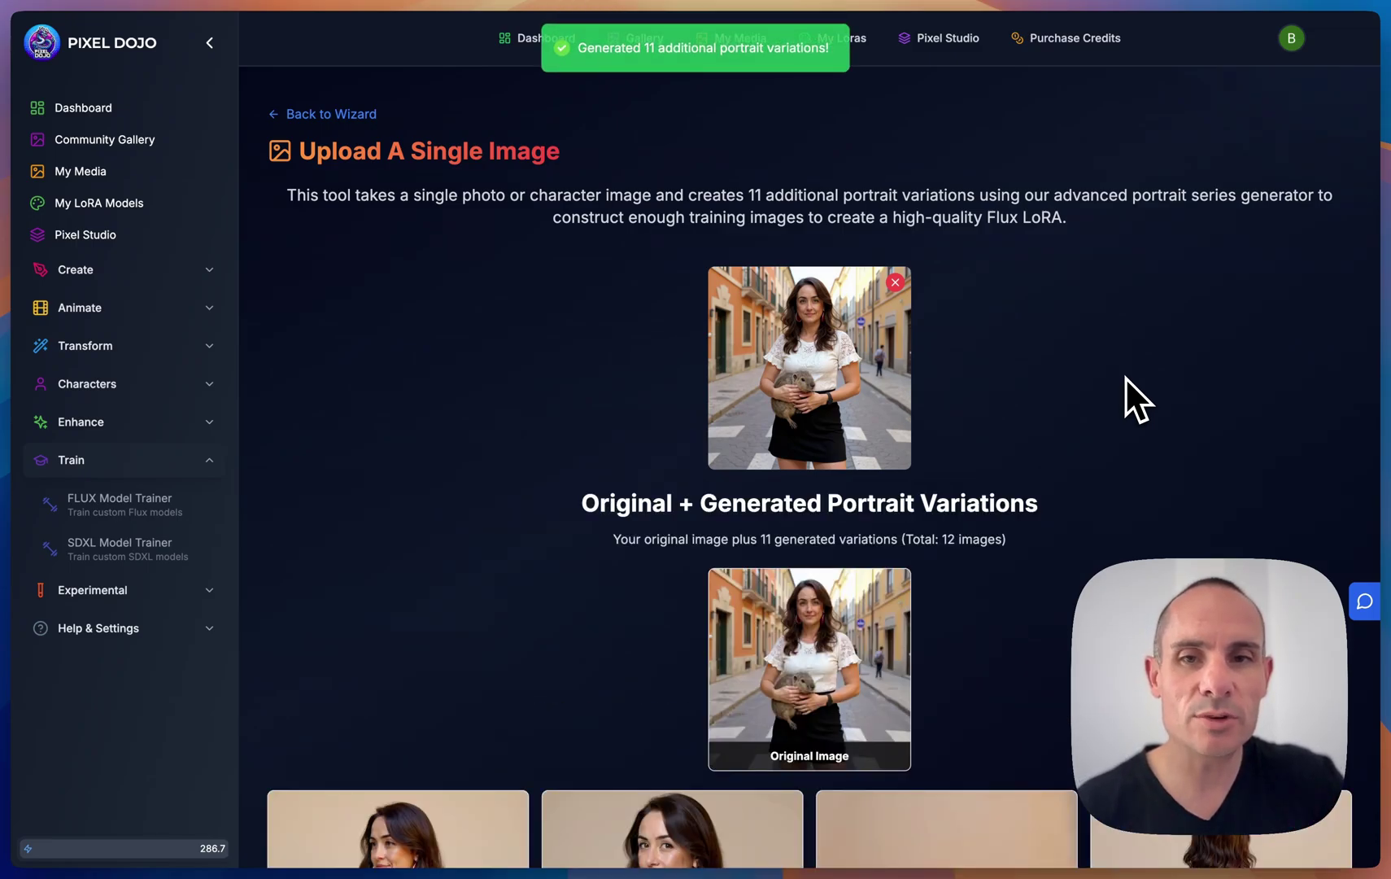
{"action": "scroll", "coordinate": [1125, 377], "scroll_direction": "down", "scroll_amount": 10}
{"action": "scroll", "coordinate": [1125, 377], "scroll_direction": "down", "scroll_amount": 1}
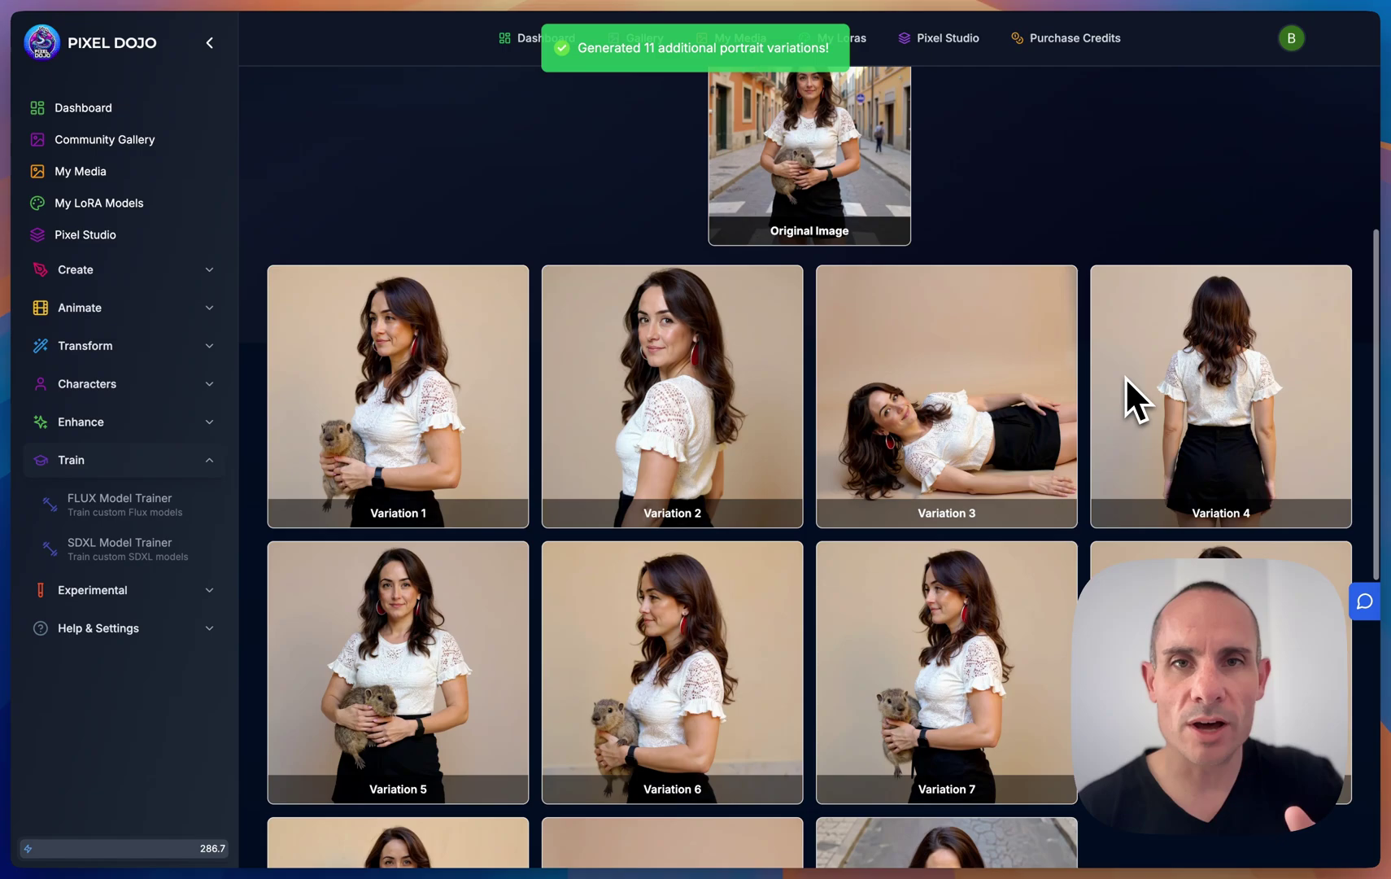
{"action": "scroll", "coordinate": [1125, 376], "scroll_direction": "down", "scroll_amount": 3}
{"action": "scroll", "coordinate": [1126, 375], "scroll_direction": "down", "scroll_amount": 1}
{"action": "scroll", "coordinate": [1126, 375], "scroll_direction": "up", "scroll_amount": 3}
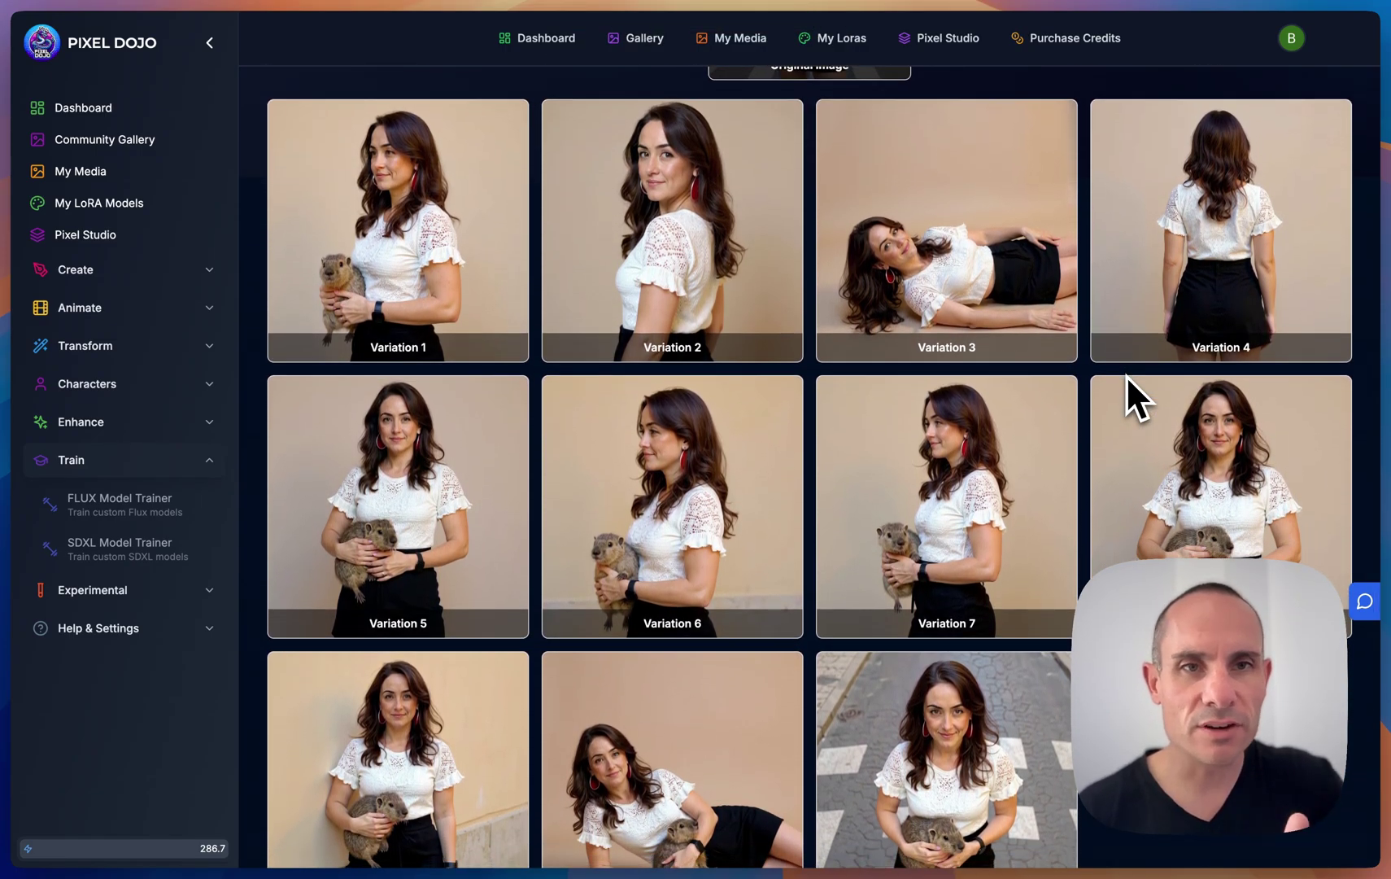
{"action": "scroll", "coordinate": [1125, 375], "scroll_direction": "down", "scroll_amount": 2}
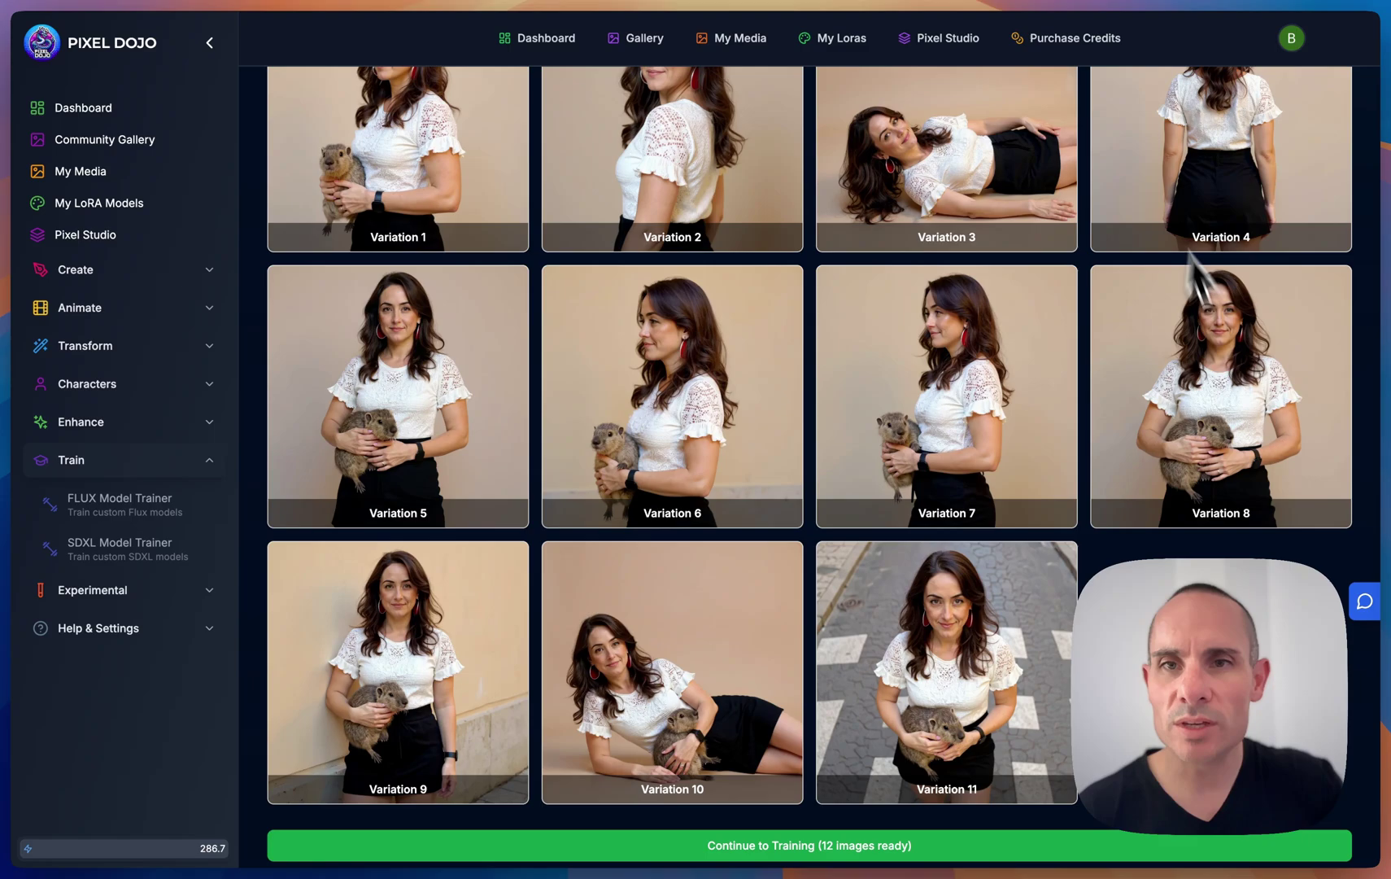
{"action": "scroll", "coordinate": [1114, 516], "scroll_direction": "down", "scroll_amount": 2}
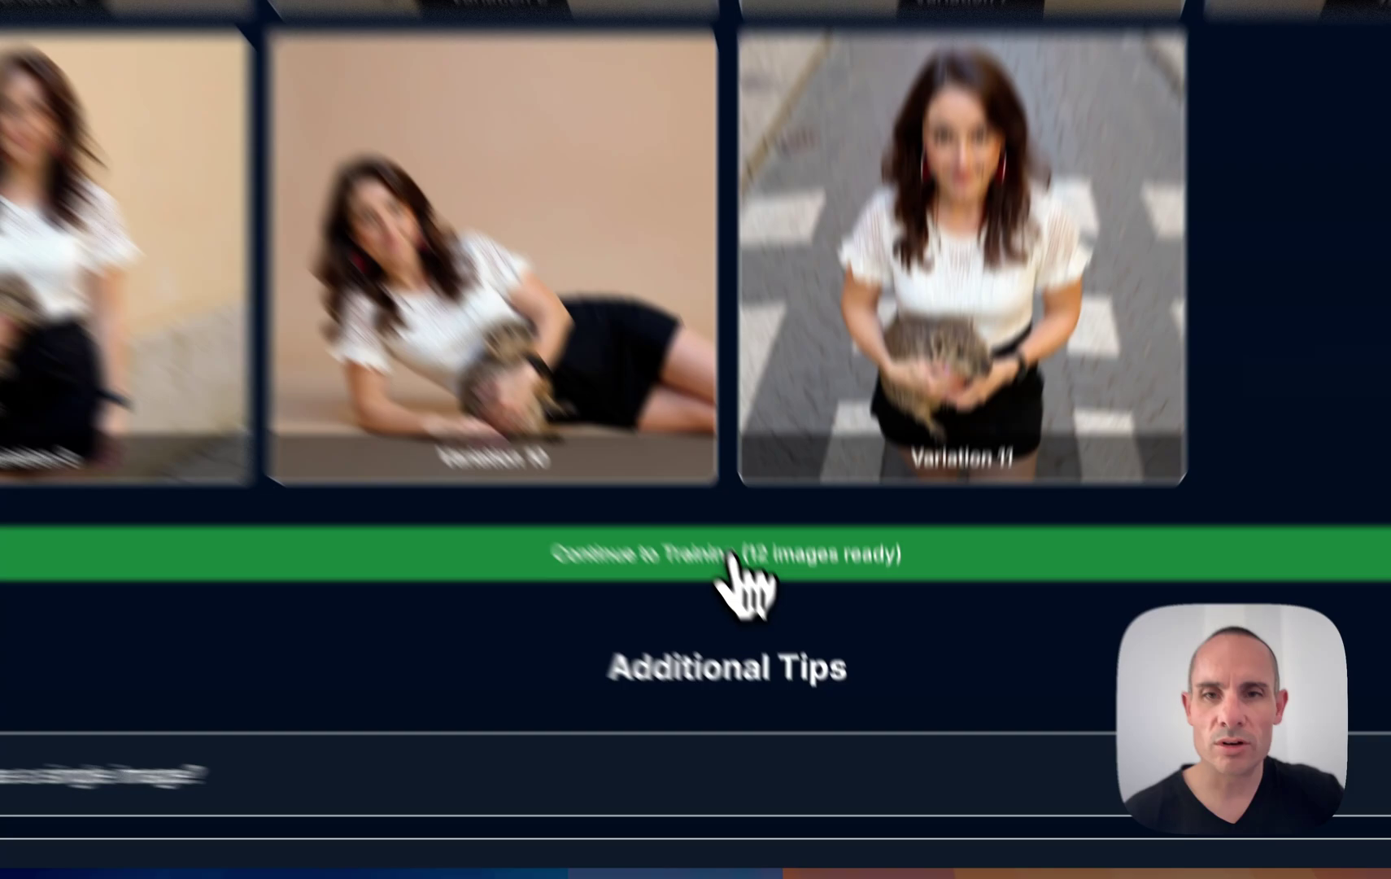
- Continue to training and review the TOK trigger, Person type, and 2000 steps for 64 credits
{"action": "left_click", "coordinate": [805, 687]}
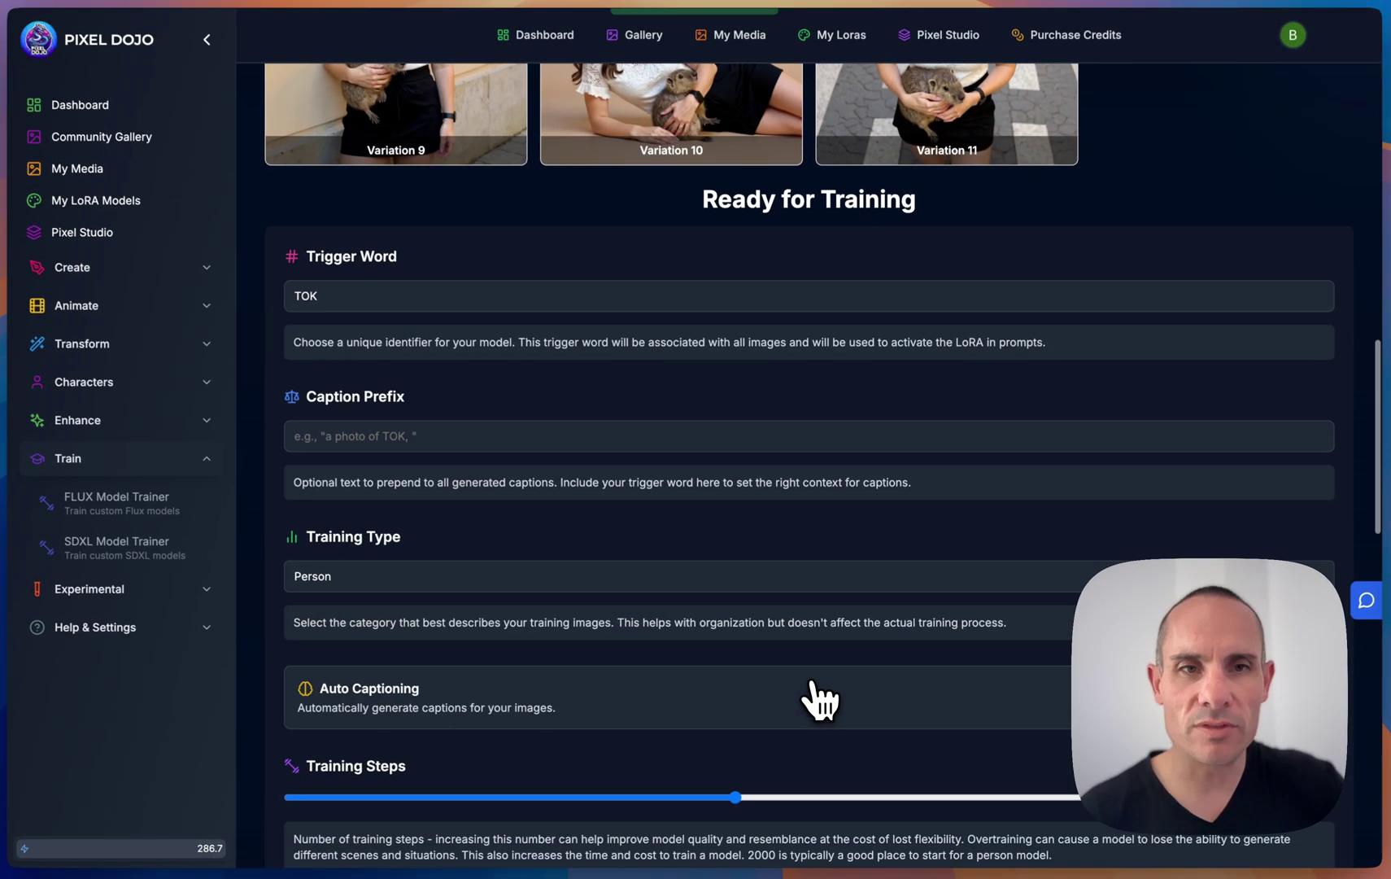
{"action": "scroll", "coordinate": [820, 696], "scroll_direction": "down", "scroll_amount": 3}
{"action": "scroll", "coordinate": [820, 696], "scroll_direction": "down", "scroll_amount": 5}
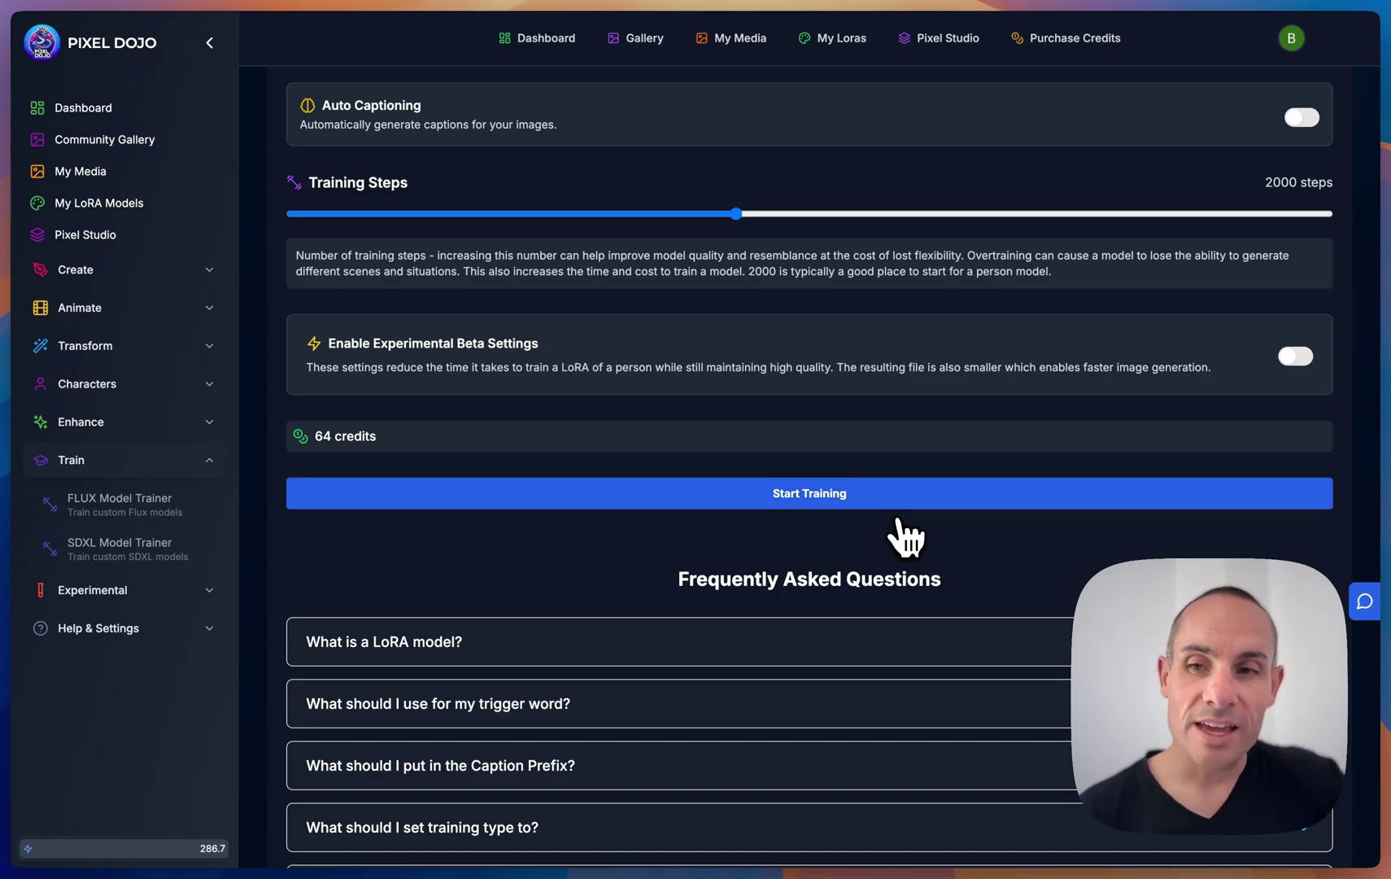
{"action": "scroll", "coordinate": [905, 537], "scroll_direction": "up", "scroll_amount": 15}
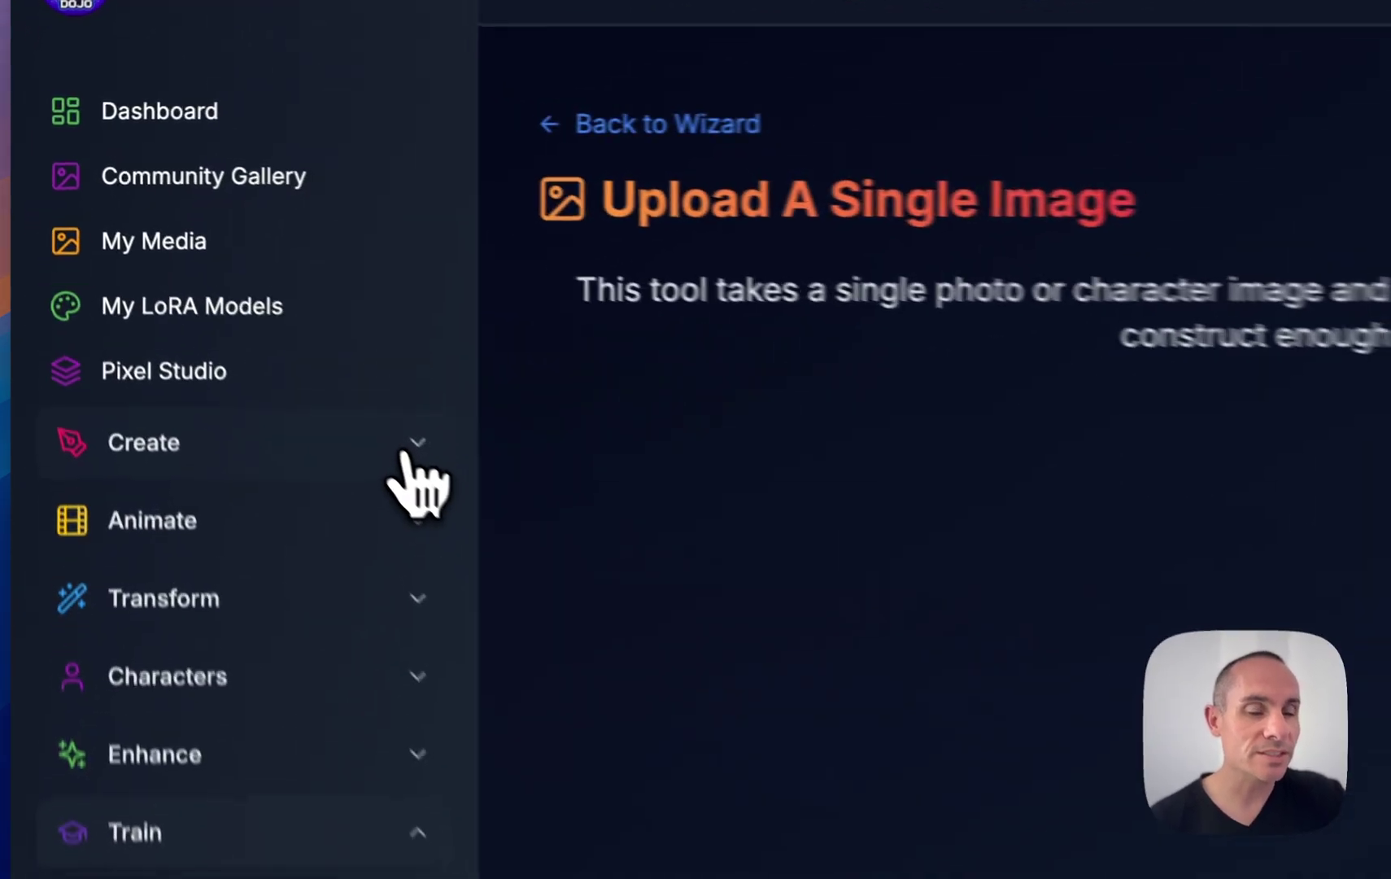
- In Flux Studio, paste the anime physics prompt, apply the settings, and create one image
{"action": "left_click", "coordinate": [203, 275]}
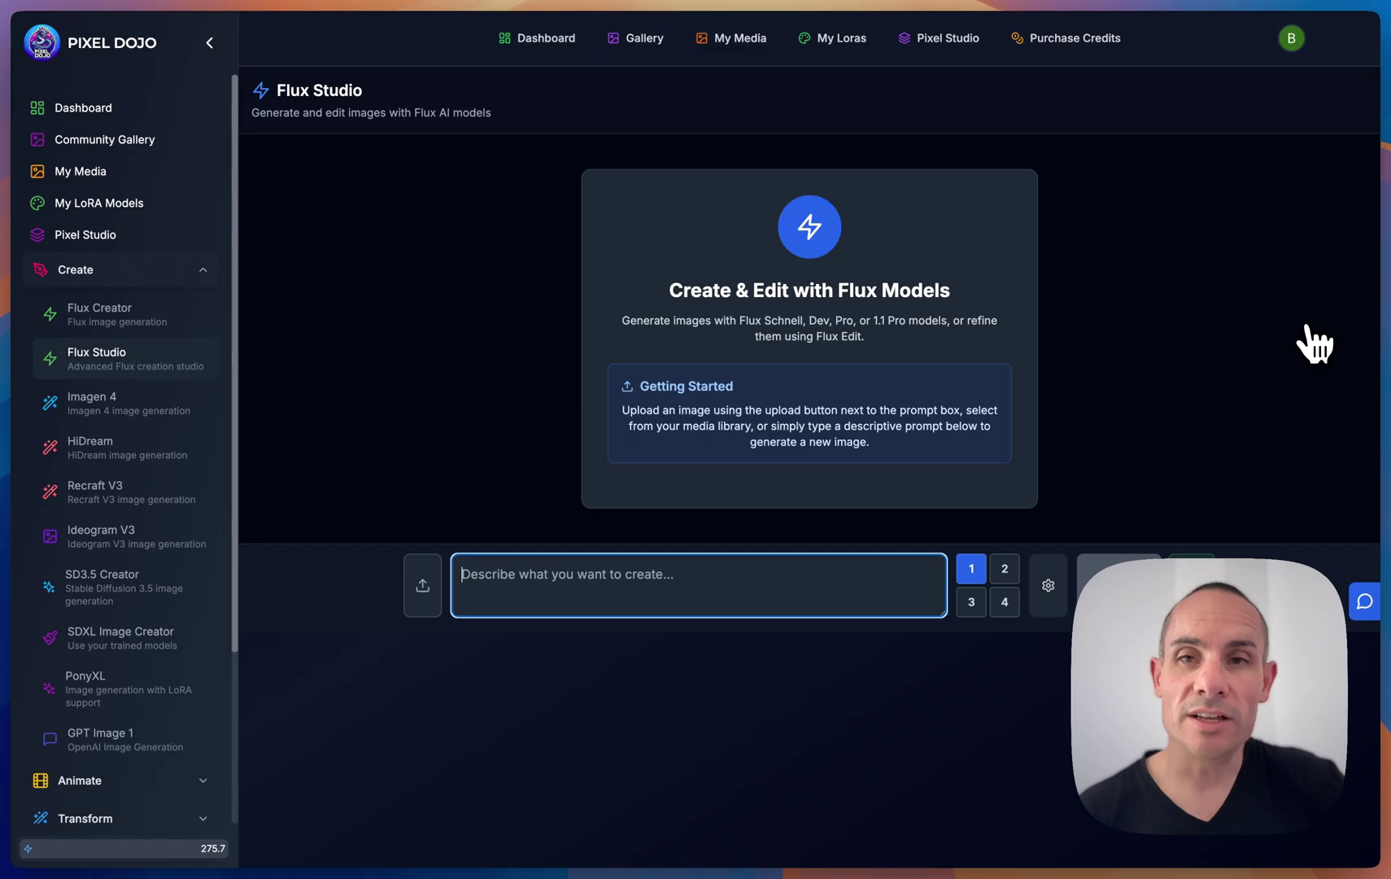
{"action": "type", "text": "two anime characters studying physics"}
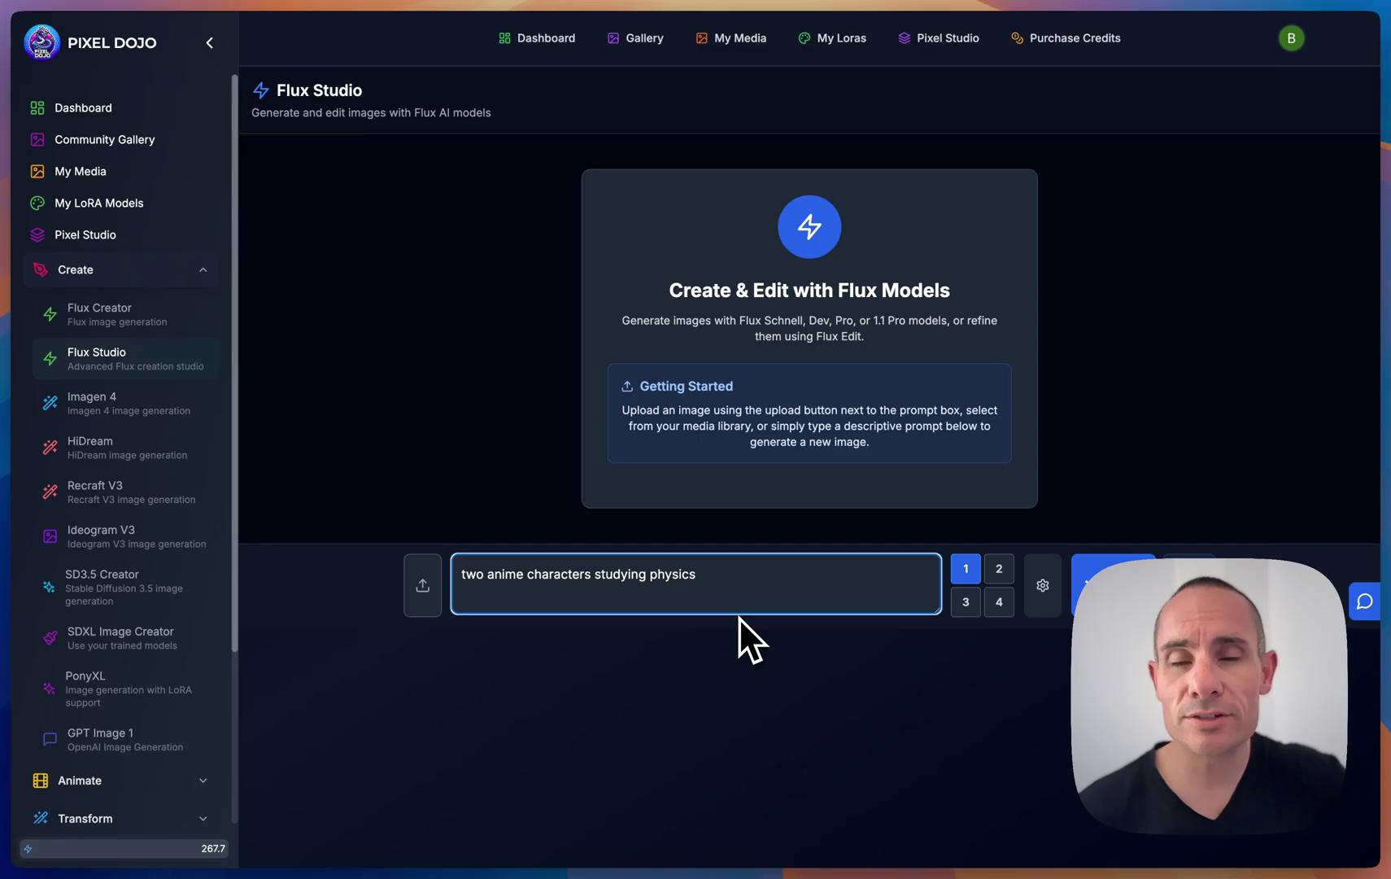
{"action": "left_click", "coordinate": [1050, 598]}
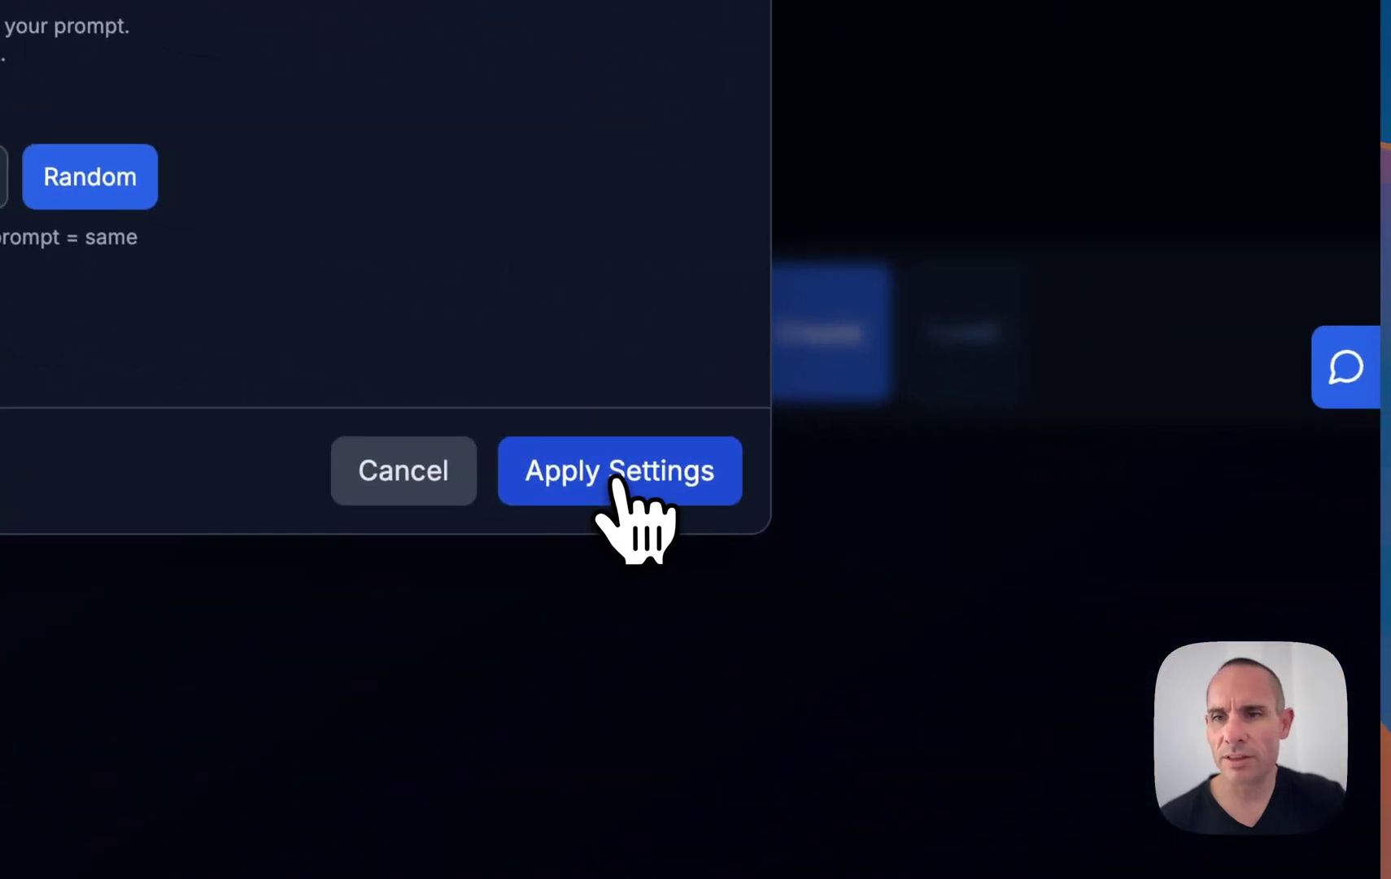
{"action": "left_click", "coordinate": [616, 478]}
{"action": "left_click", "coordinate": [773, 392]}
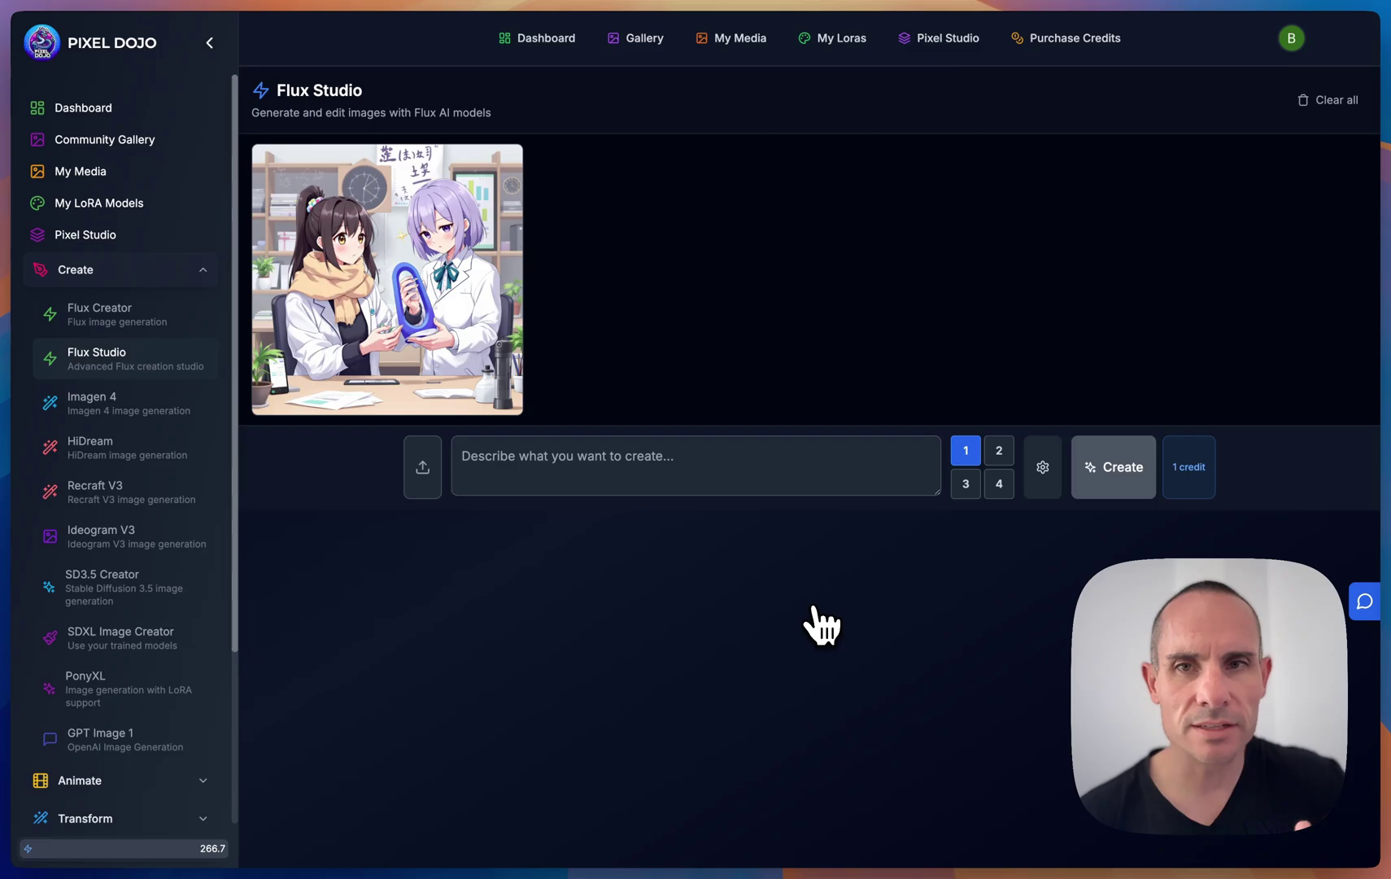
- Reuse the 'two anime characters studying physics' prompt and view the generated image enlarged
{"action": "mouse_move", "coordinate": [528, 397]}
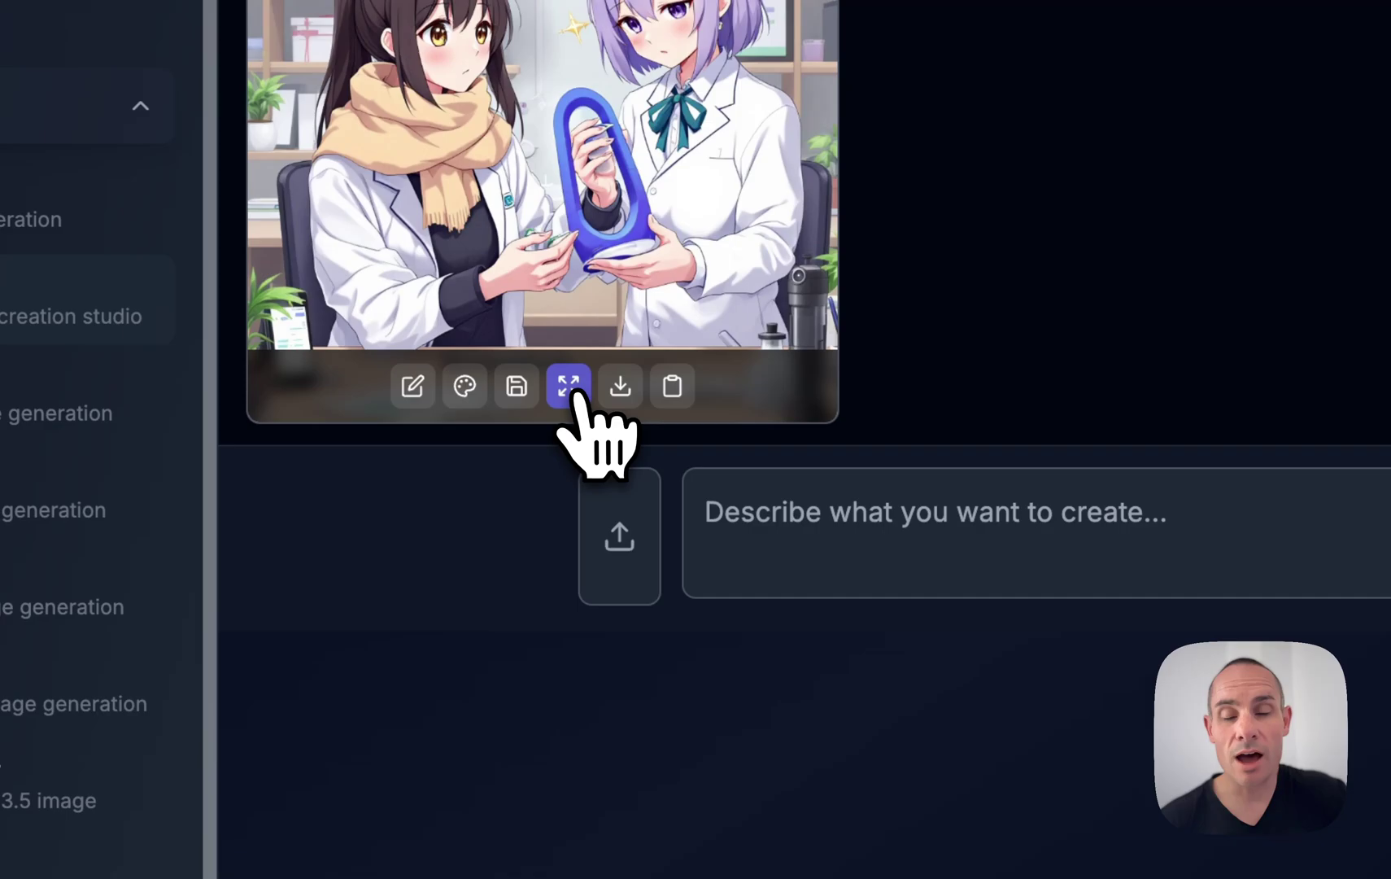
{"action": "left_click", "coordinate": [672, 392]}
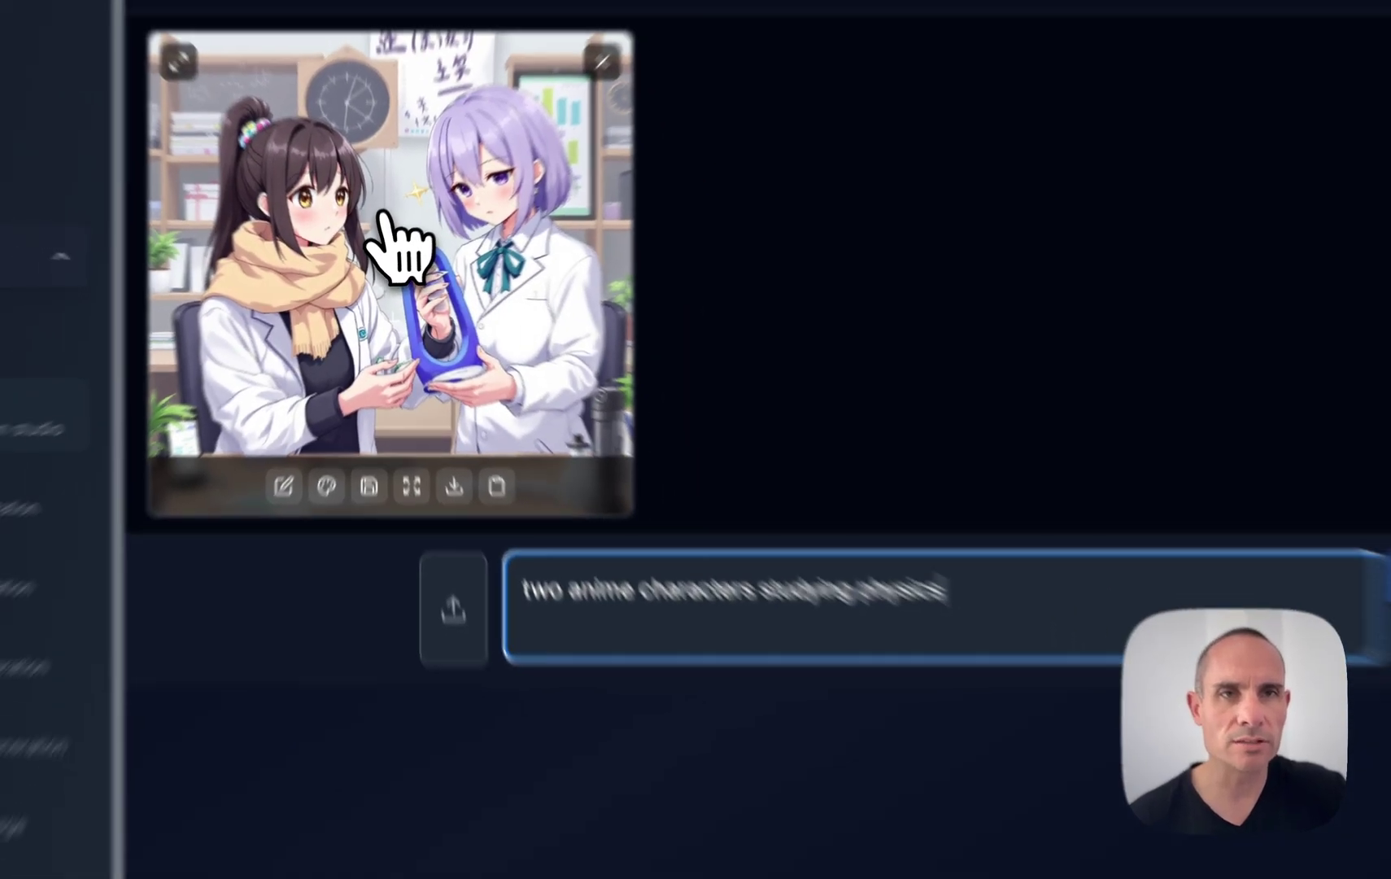
{"action": "left_click", "coordinate": [400, 250]}
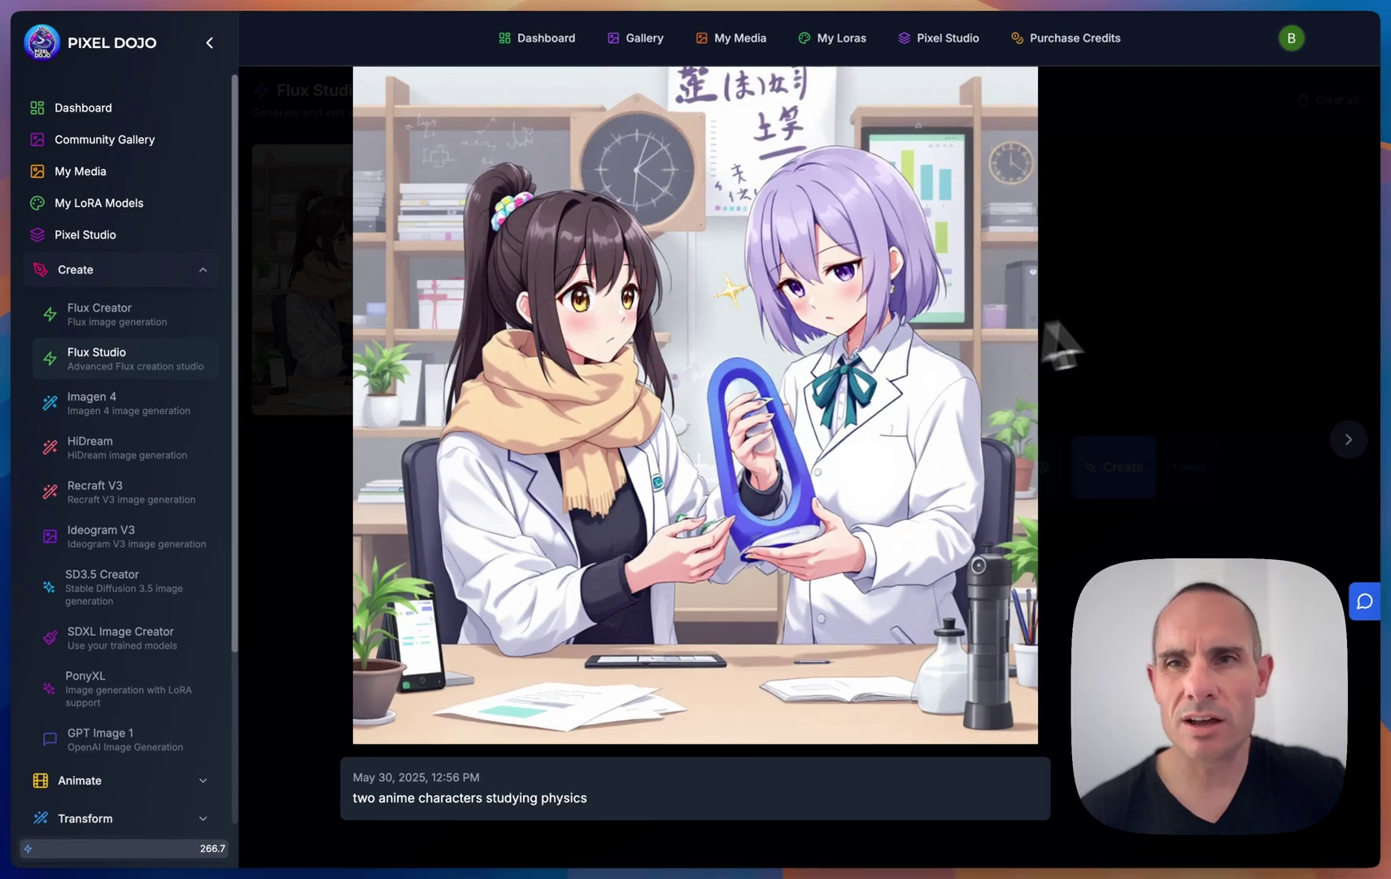
{"action": "left_click", "coordinate": [1156, 309]}
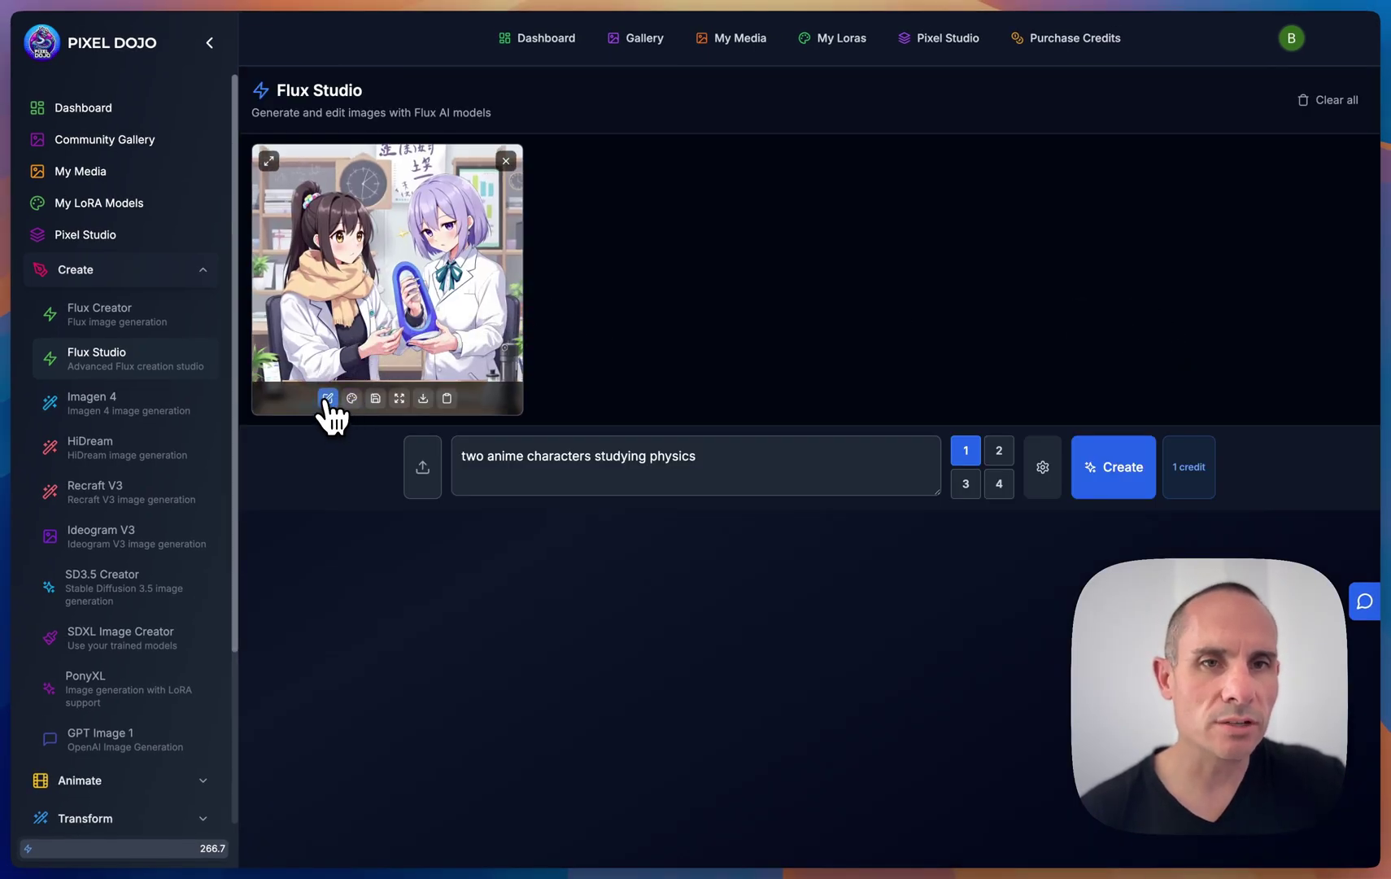
- Edit the anime image with the prompt 'make the characters photo realistic', then preview the result
{"action": "left_click", "coordinate": [328, 399]}
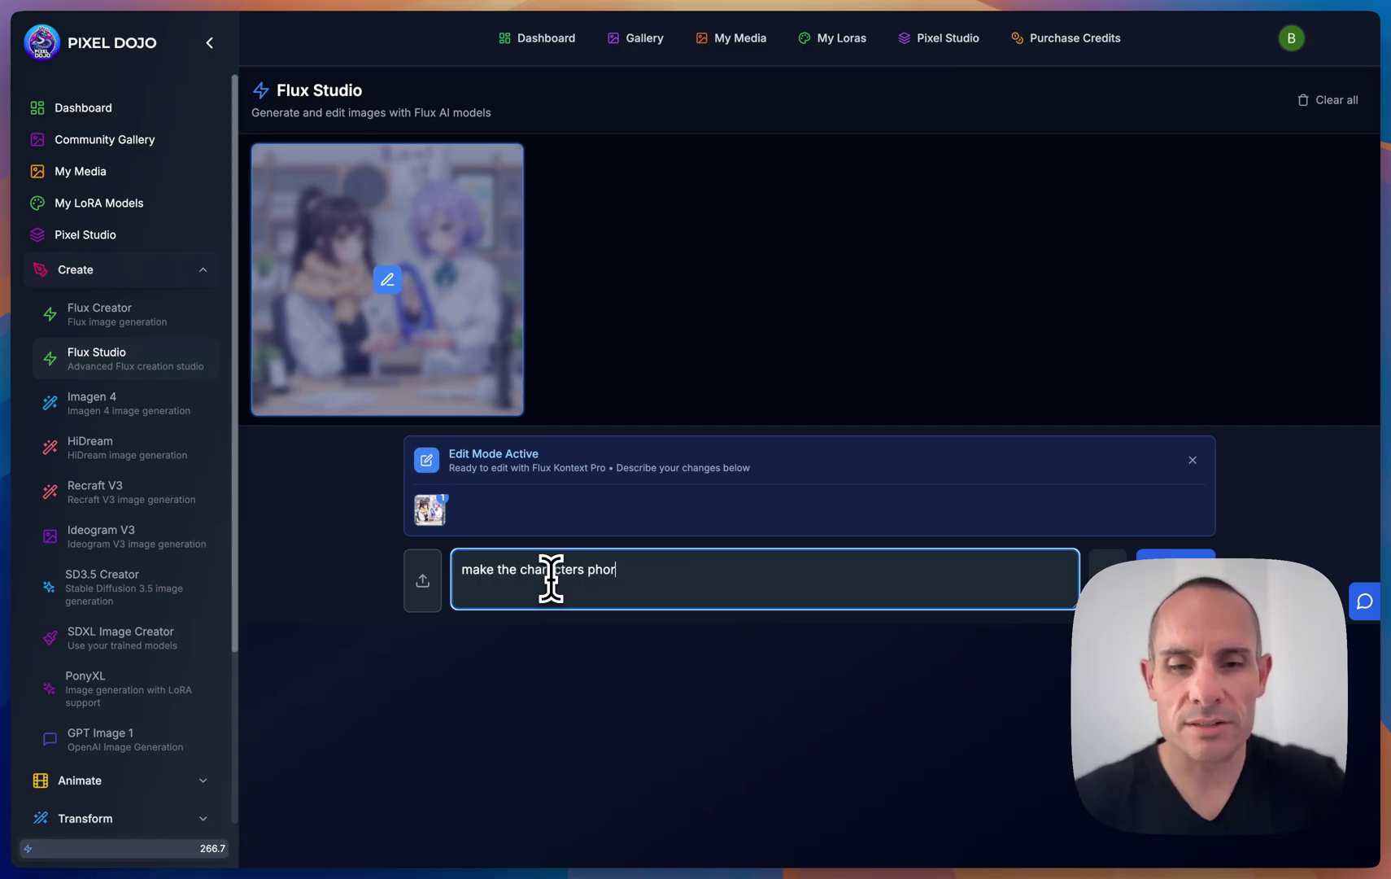
{"action": "left_click", "coordinate": [1176, 579]}
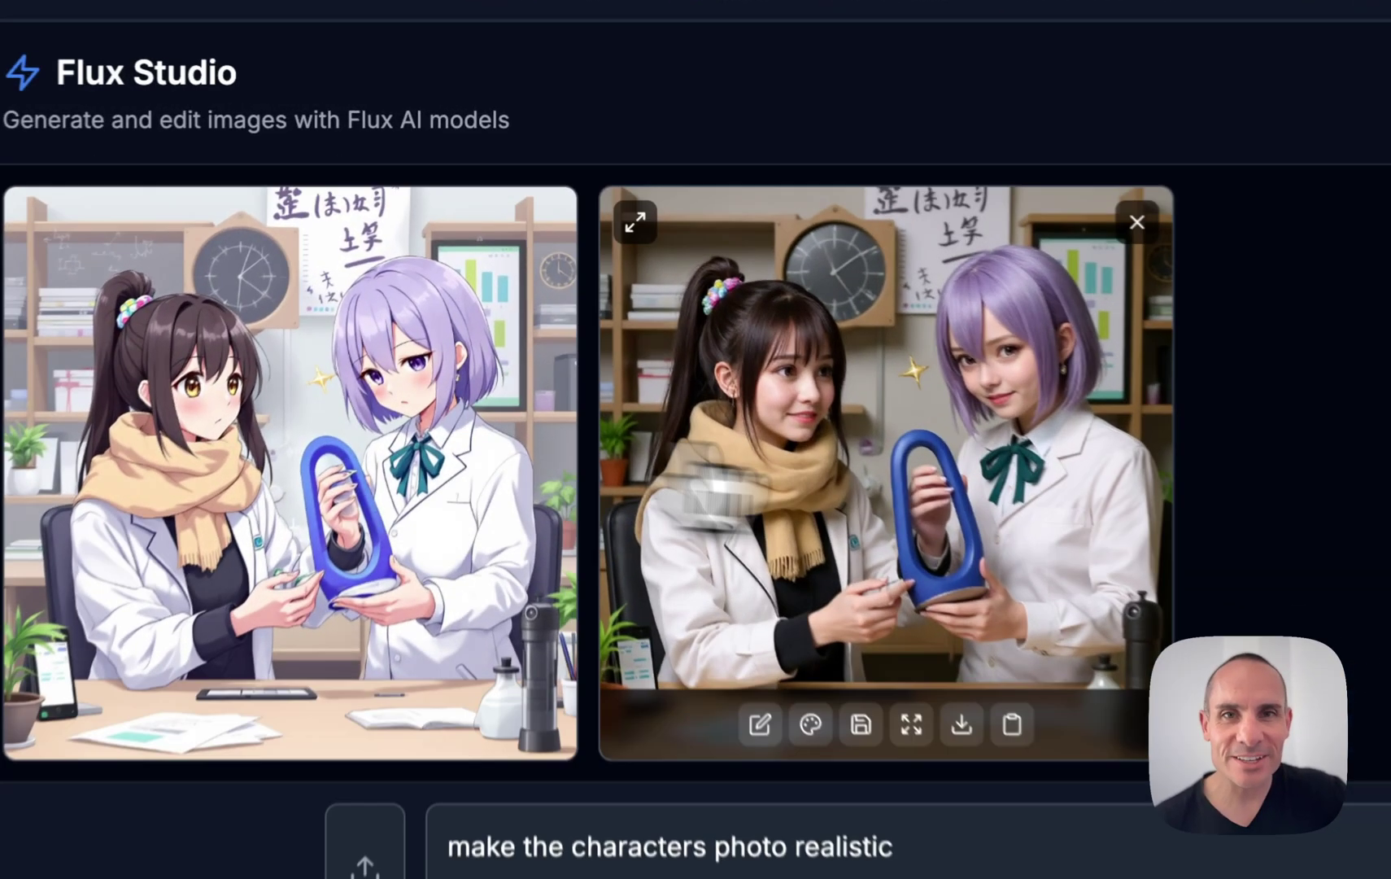
{"action": "left_click", "coordinate": [797, 321]}
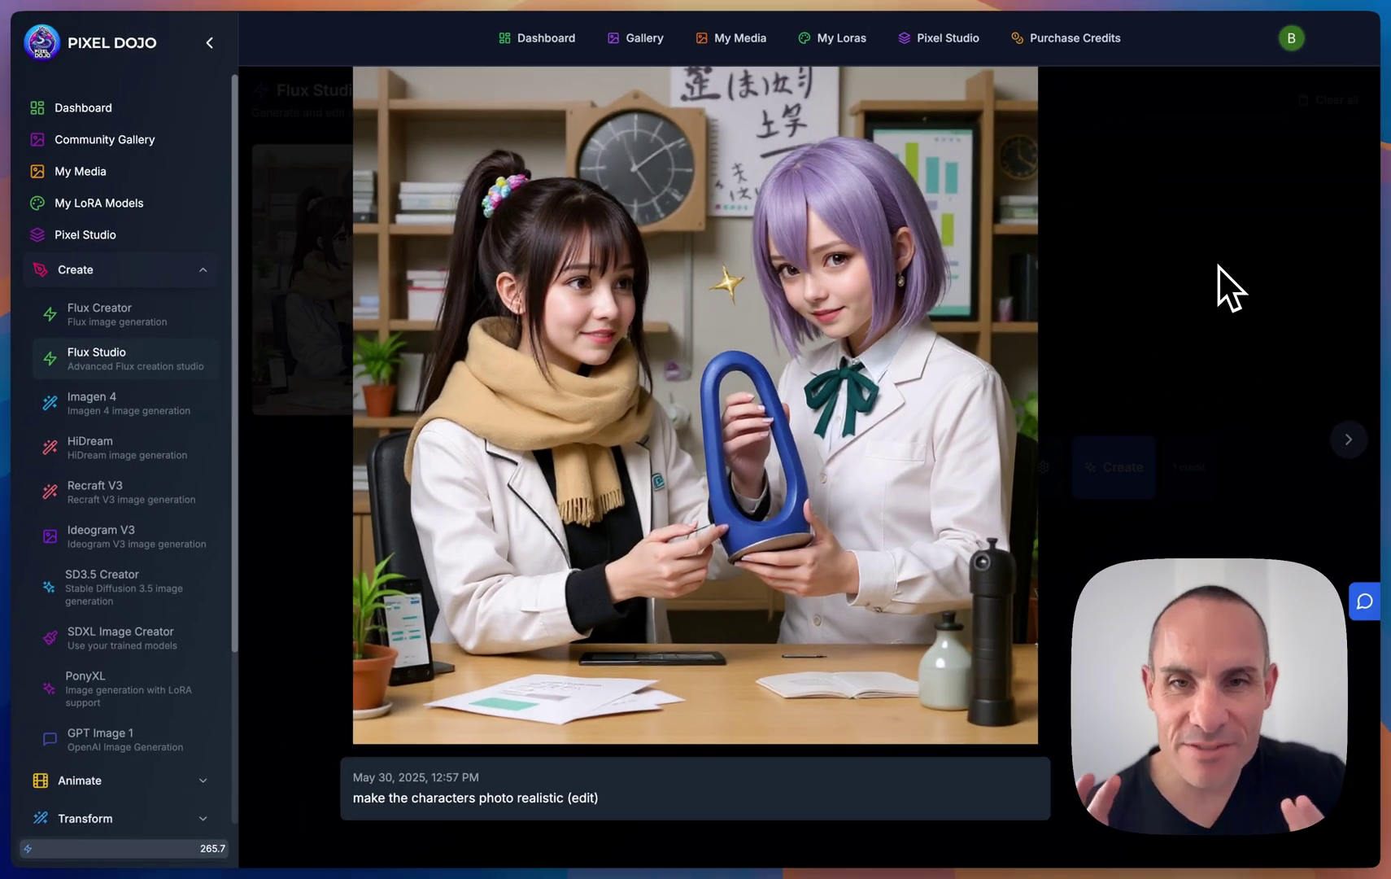
{"action": "left_click", "coordinate": [1219, 266]}
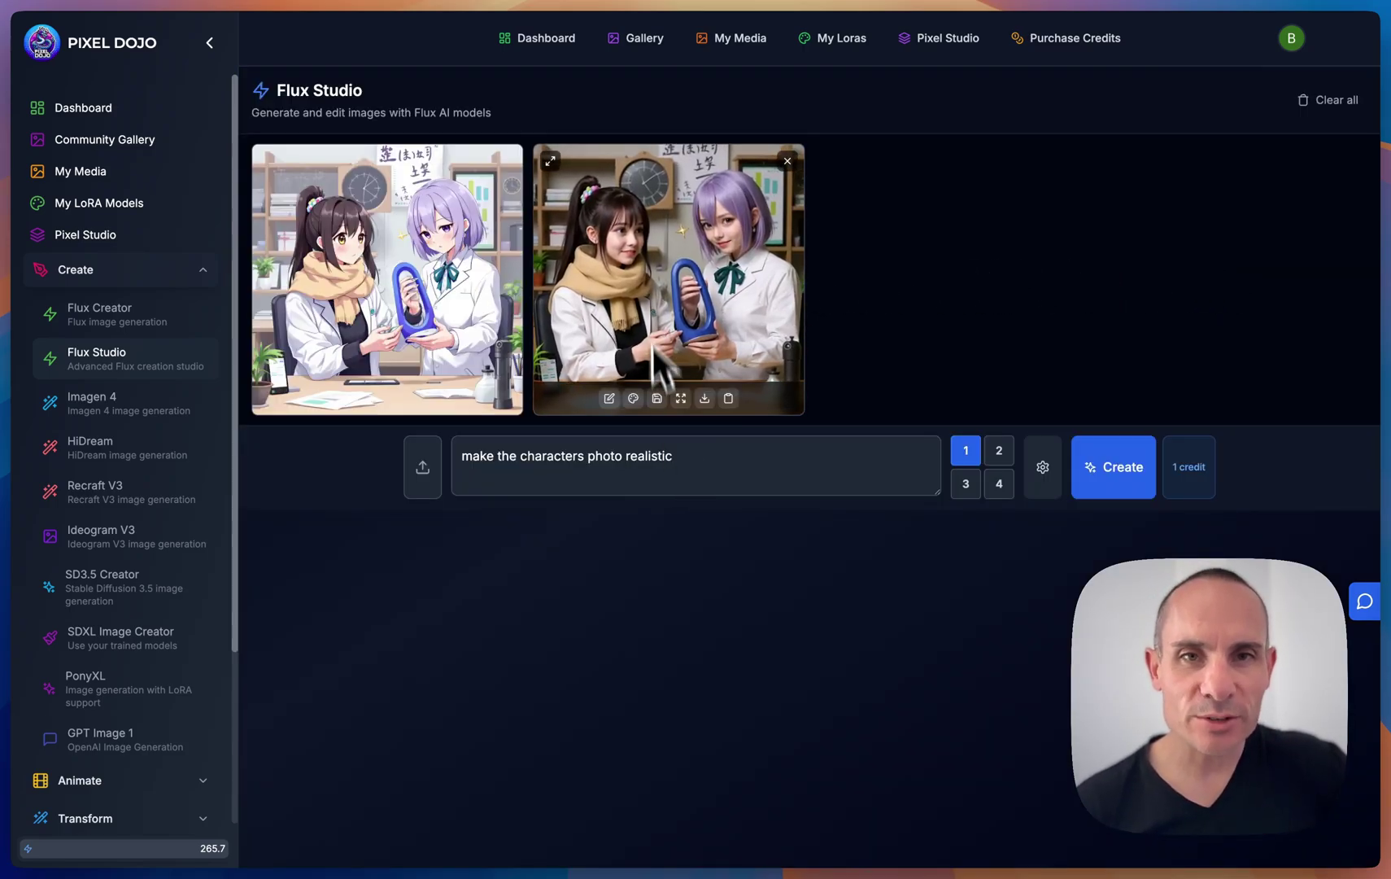
- Edit the photorealistic image with the prompt 'change the white shirts to blue'
{"action": "left_click", "coordinate": [611, 398]}
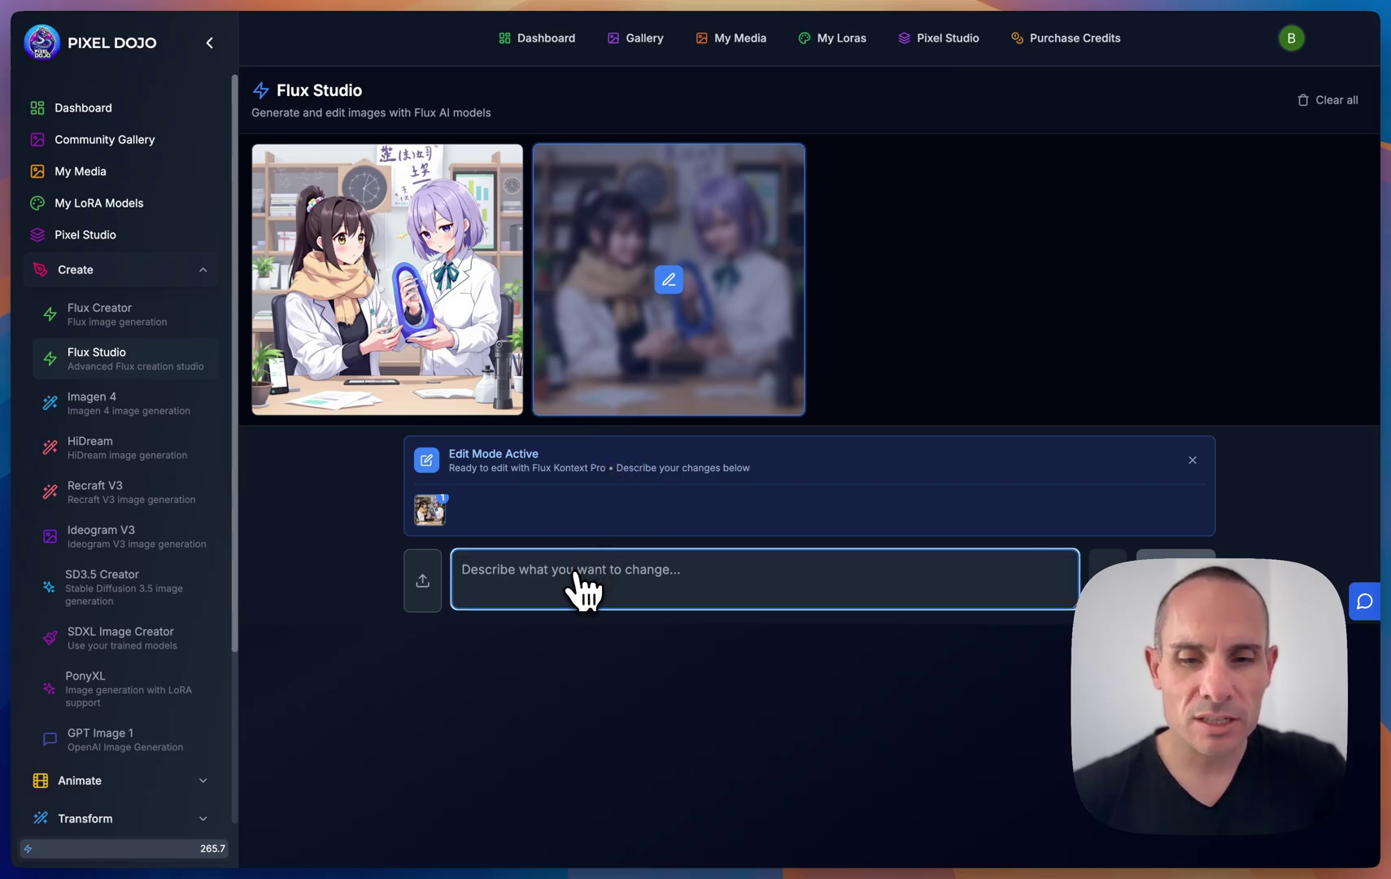
{"action": "type", "text": "change the white shirts to blue"}
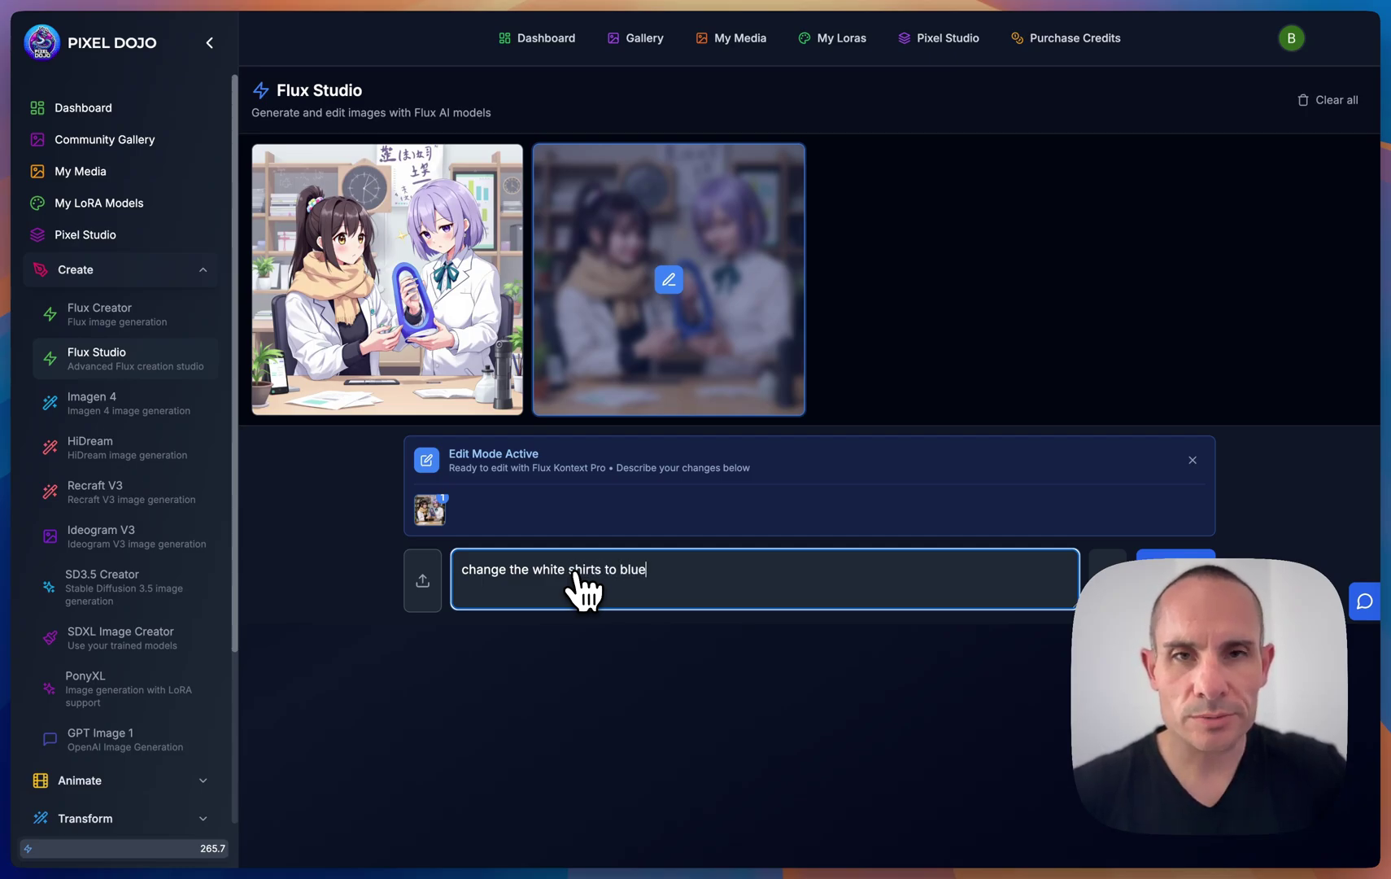
{"action": "key", "text": "Return"}
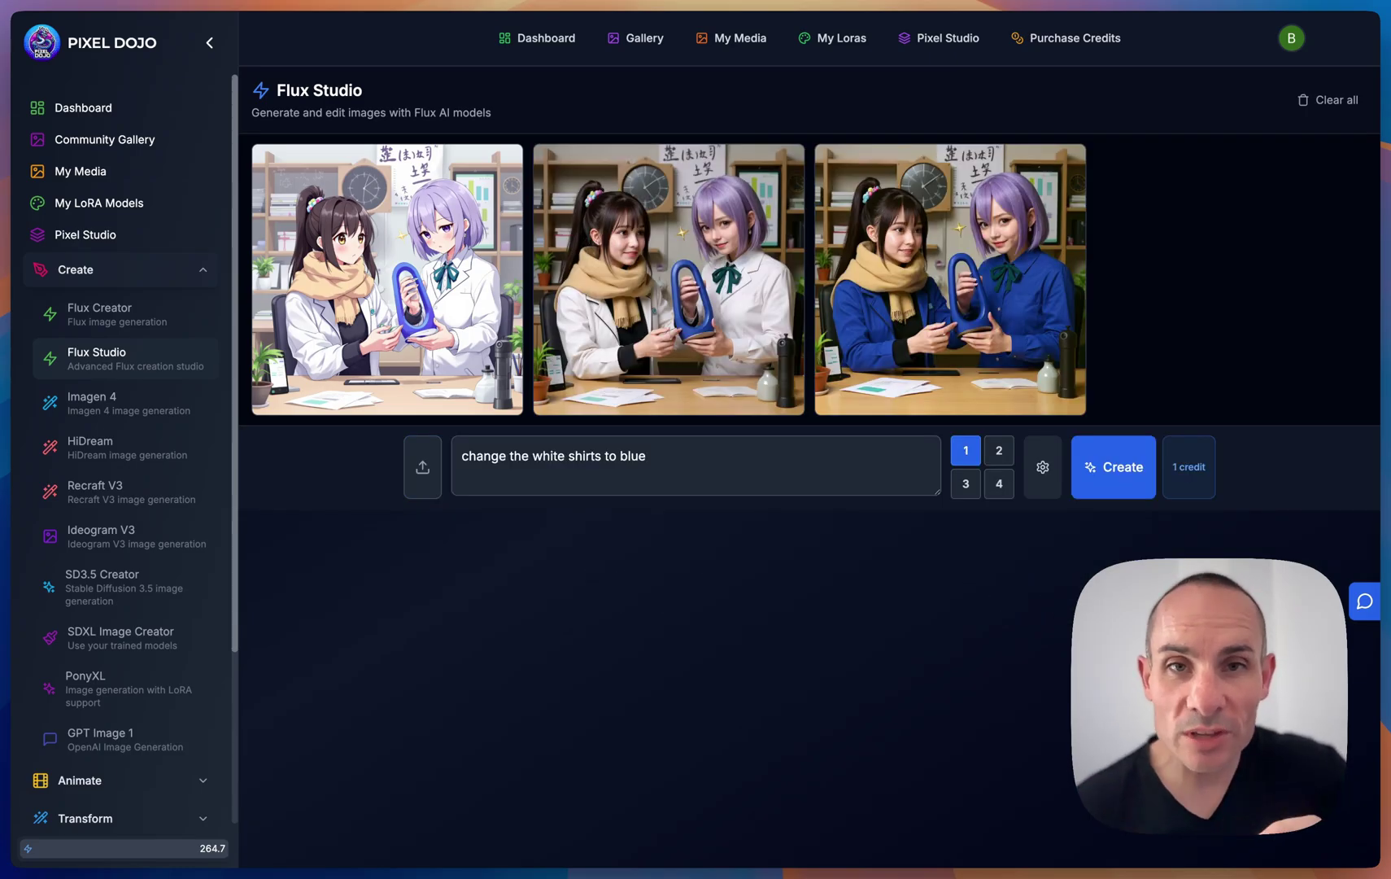
{"action": "mouse_move", "coordinate": [702, 395]}
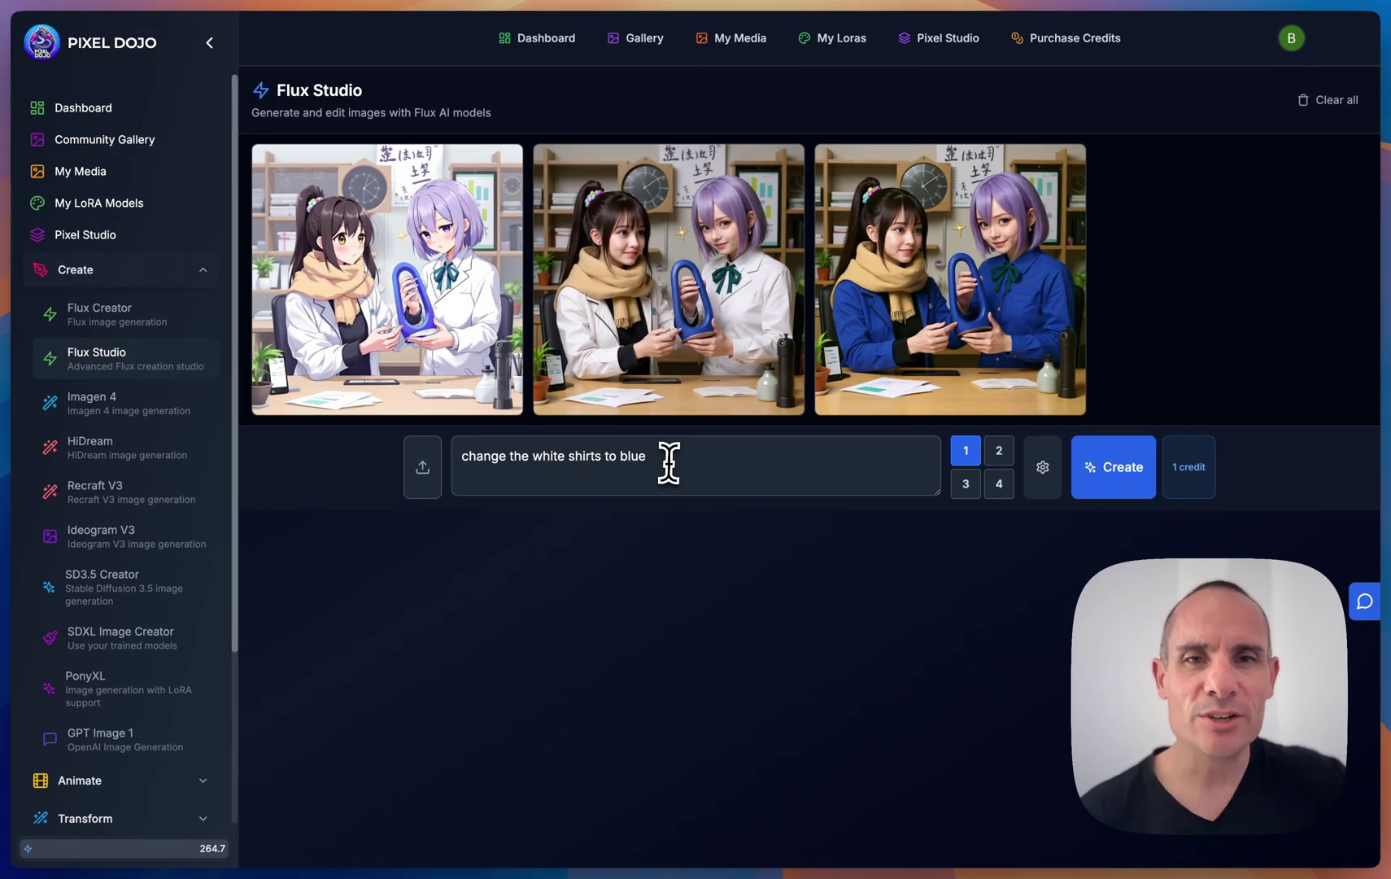
- Load the blue-shirt image for editing and begin the prompt 'let's turn this into an…' for a mountain scene
{"action": "left_click", "coordinate": [615, 488]}
{"action": "left_click", "coordinate": [890, 398]}
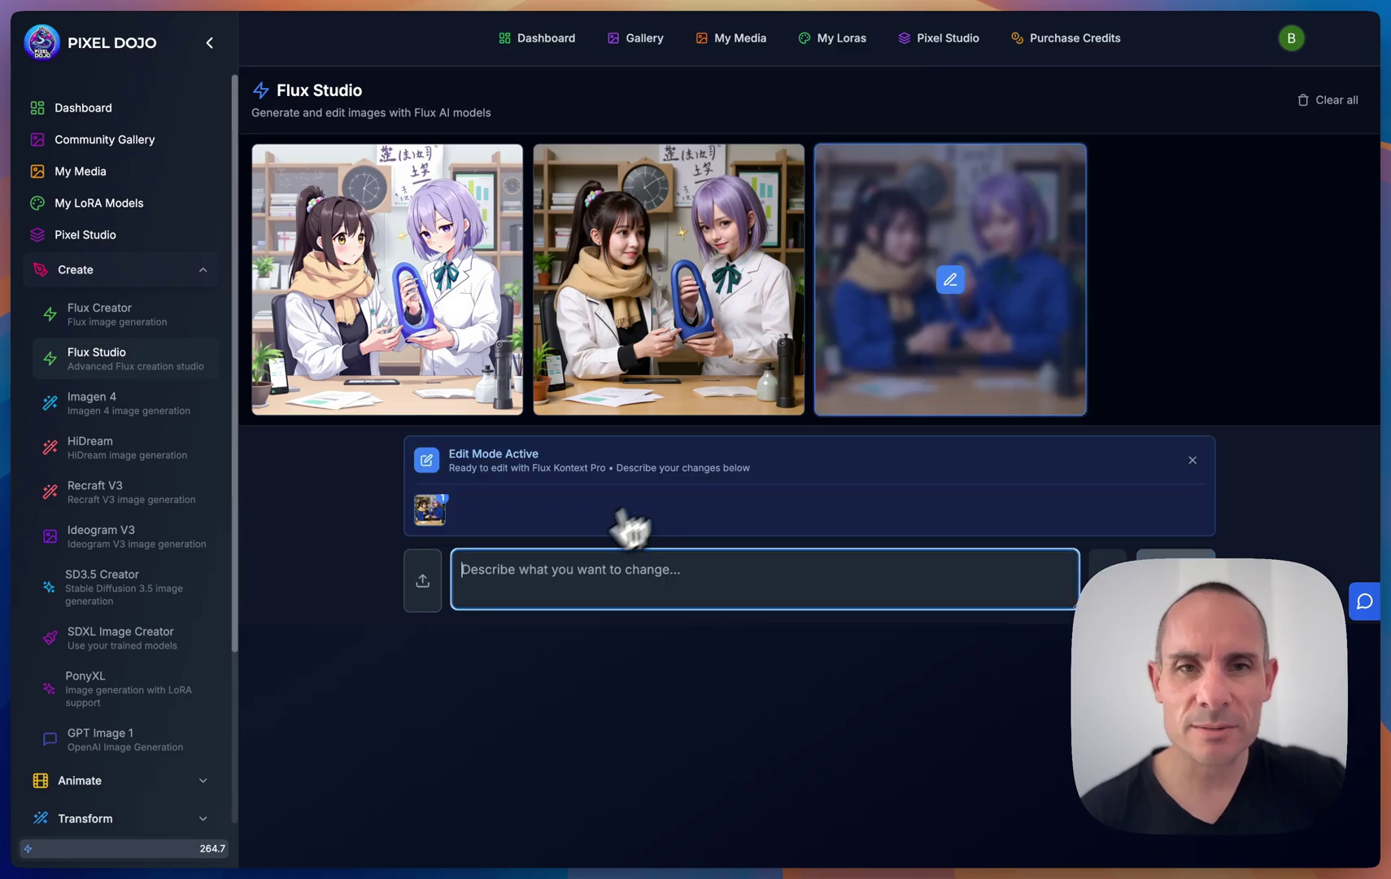
{"action": "left_click", "coordinate": [576, 581]}
{"action": "type", "text": "let's t"}
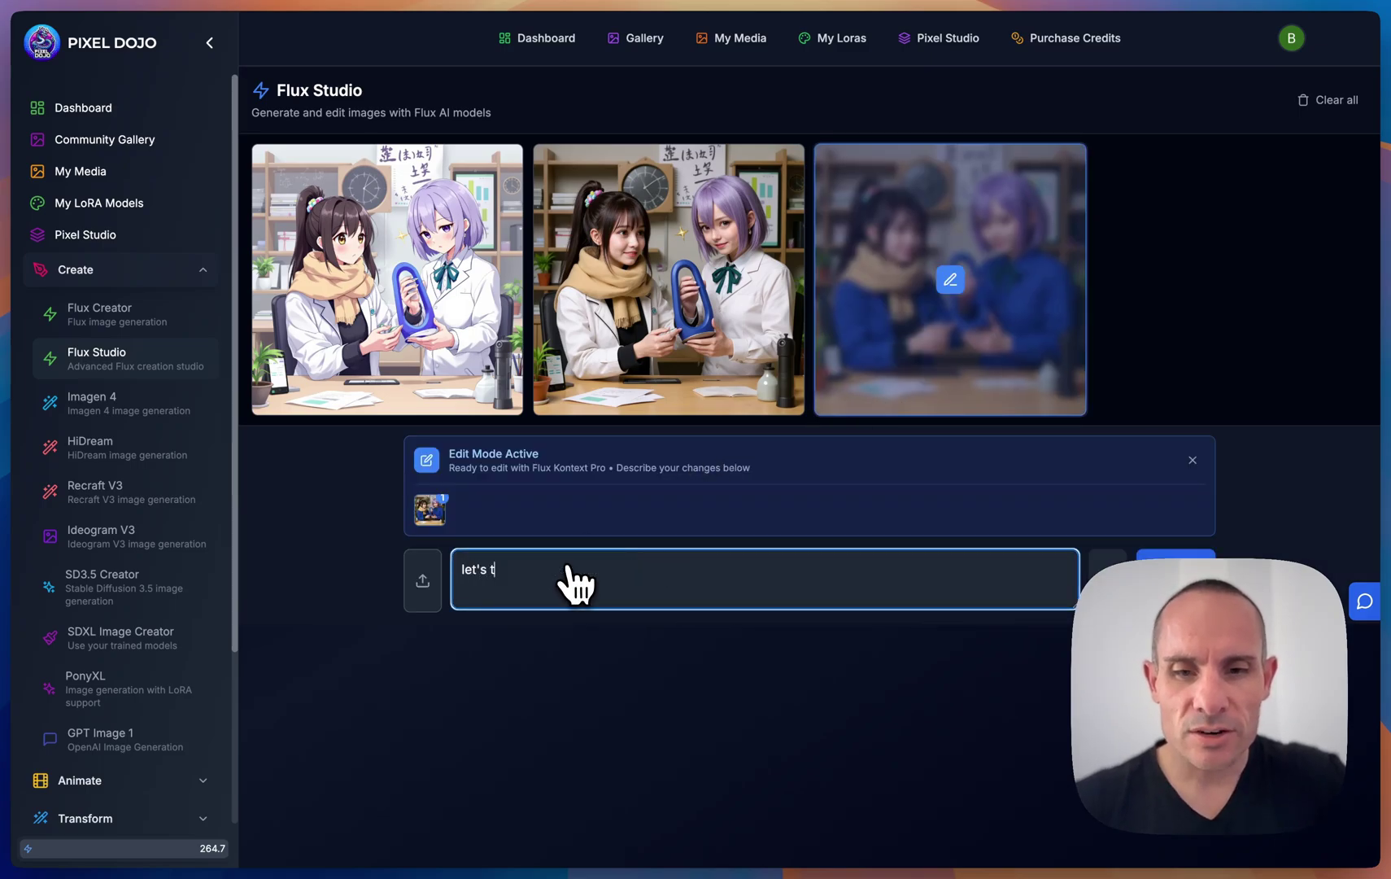
{"action": "type", "text": "urn this into an"}
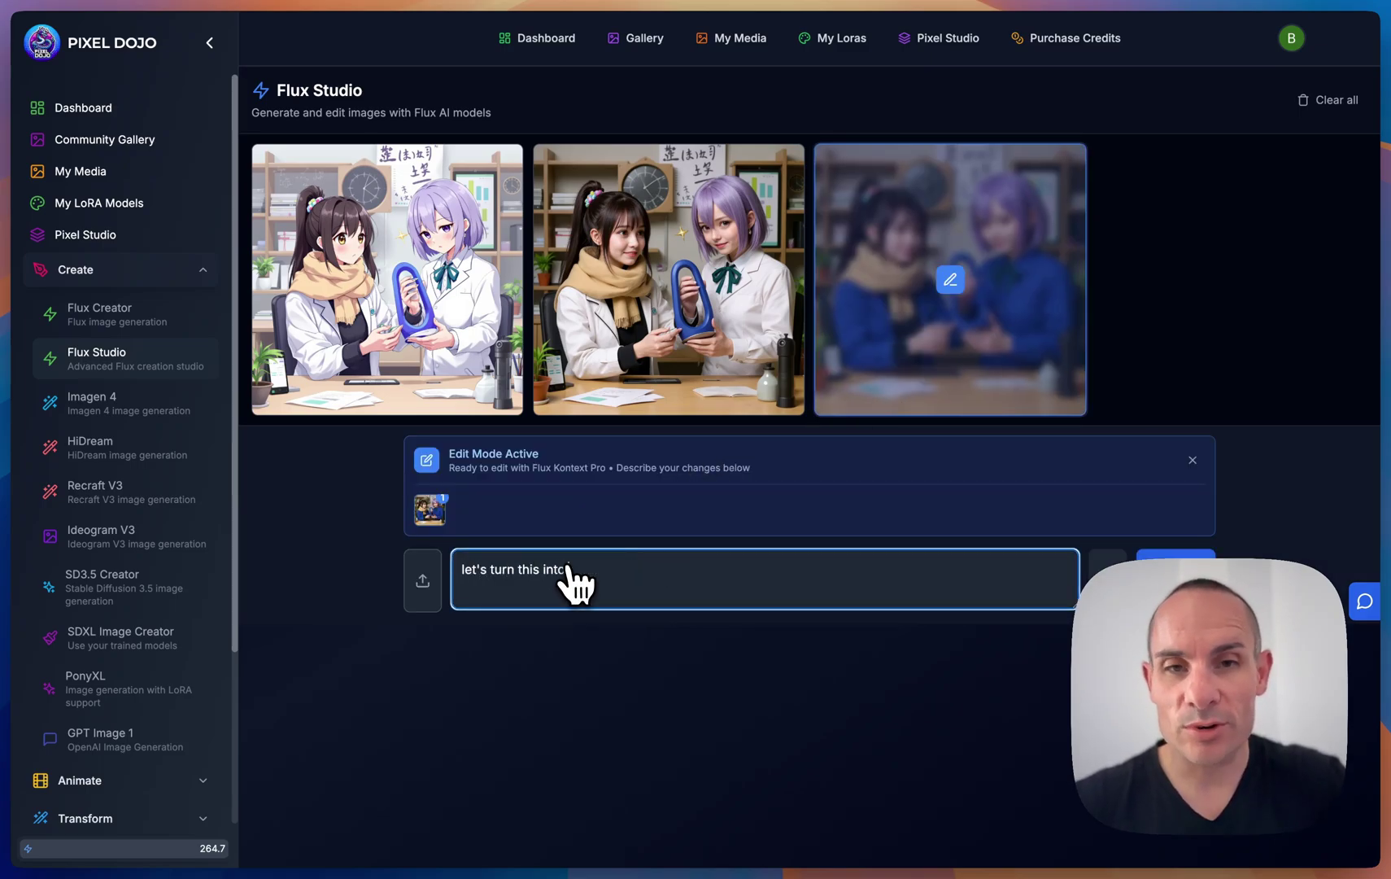